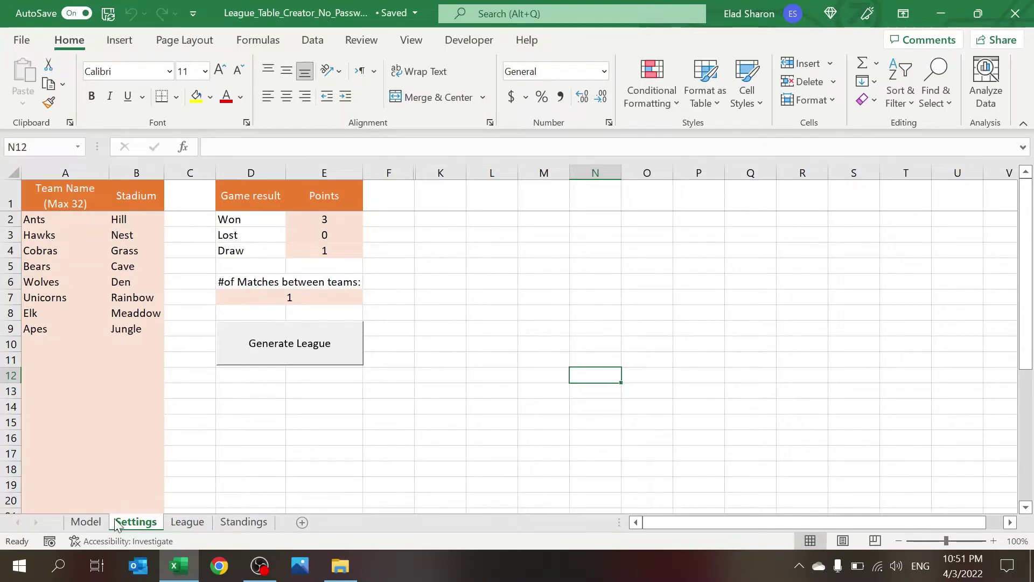
- Tour the Model, Settings, League and Standings sheets, ending back on Settings
click(90, 527)
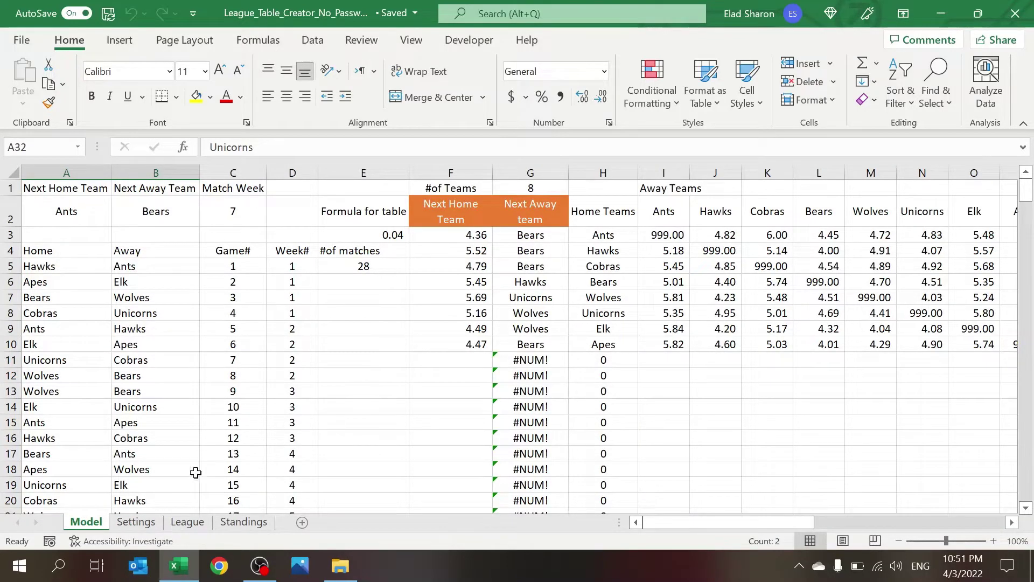
click(128, 527)
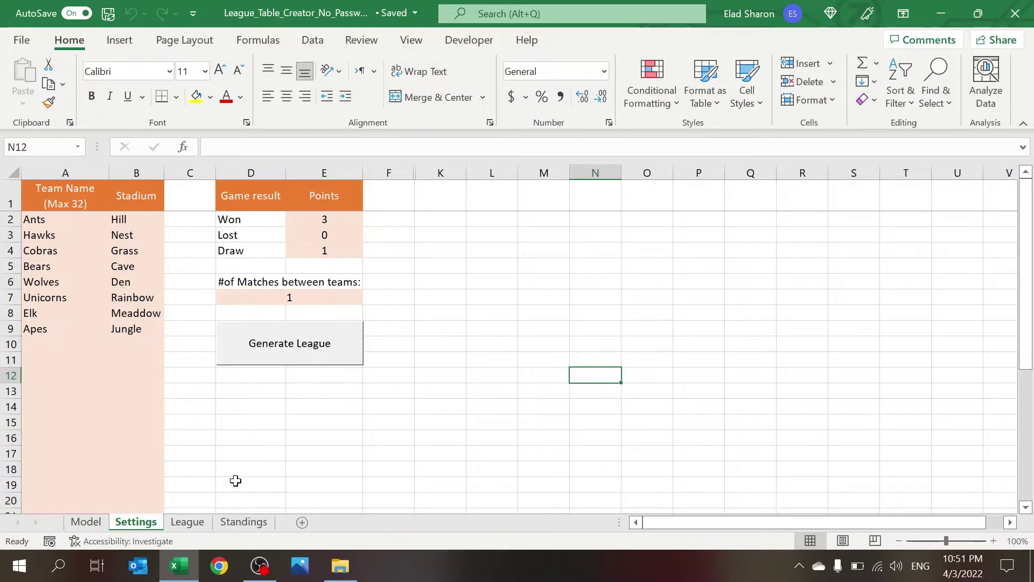
click(206, 524)
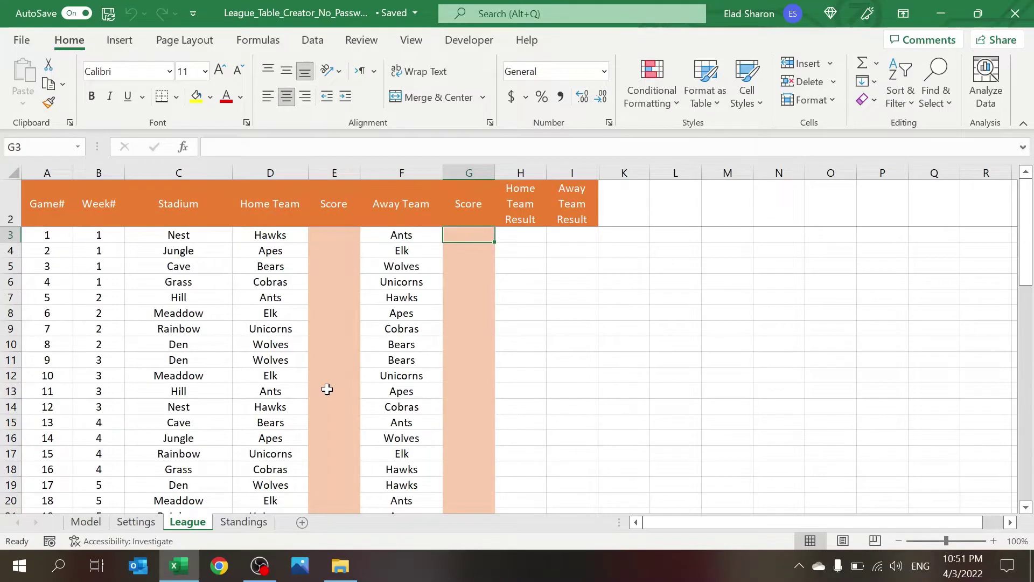
click(243, 522)
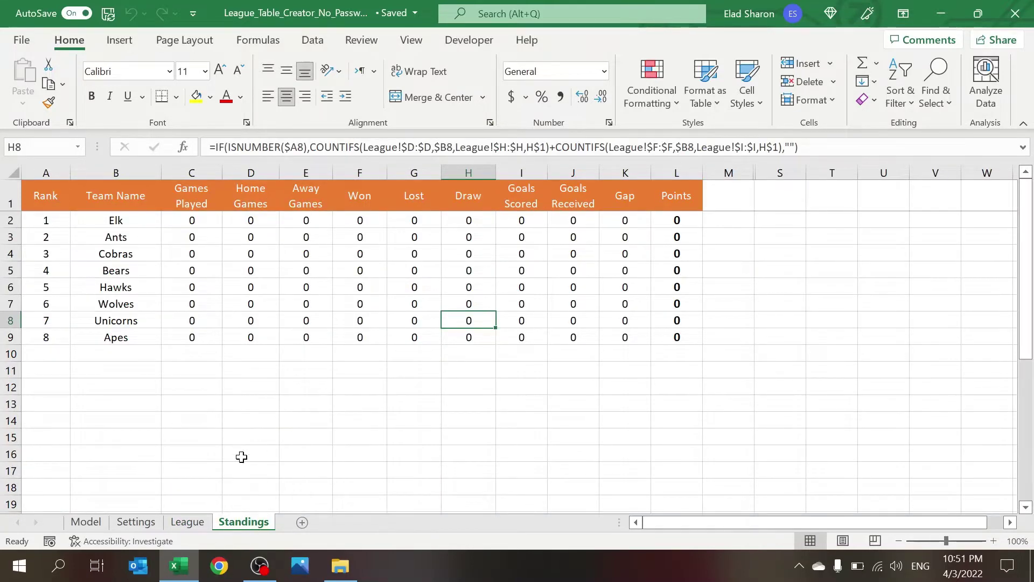
click(136, 521)
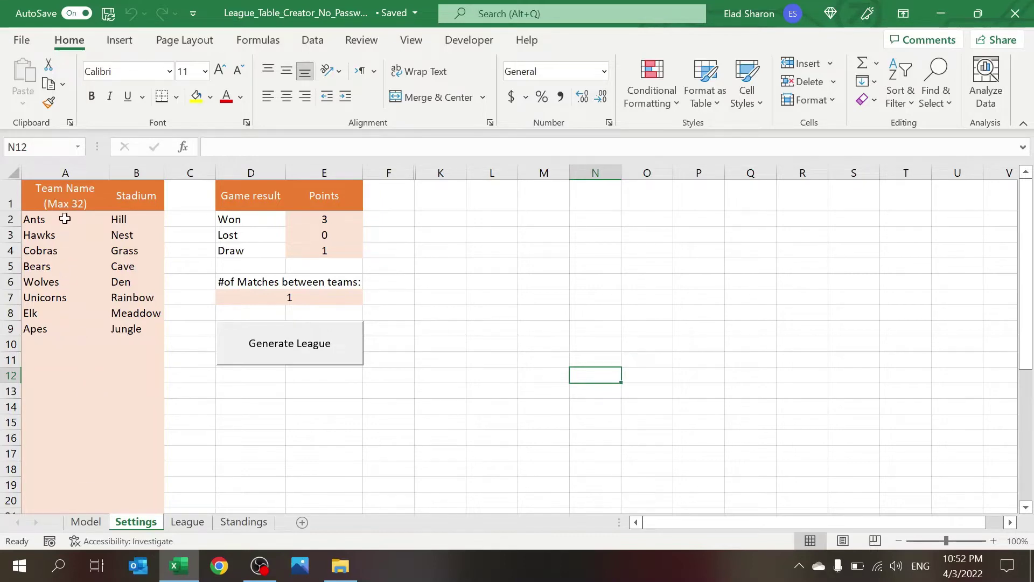
- Inspect the Settings cells for teams, stadiums, Won/Lost/Draw labels, win points and match count
click(56, 344)
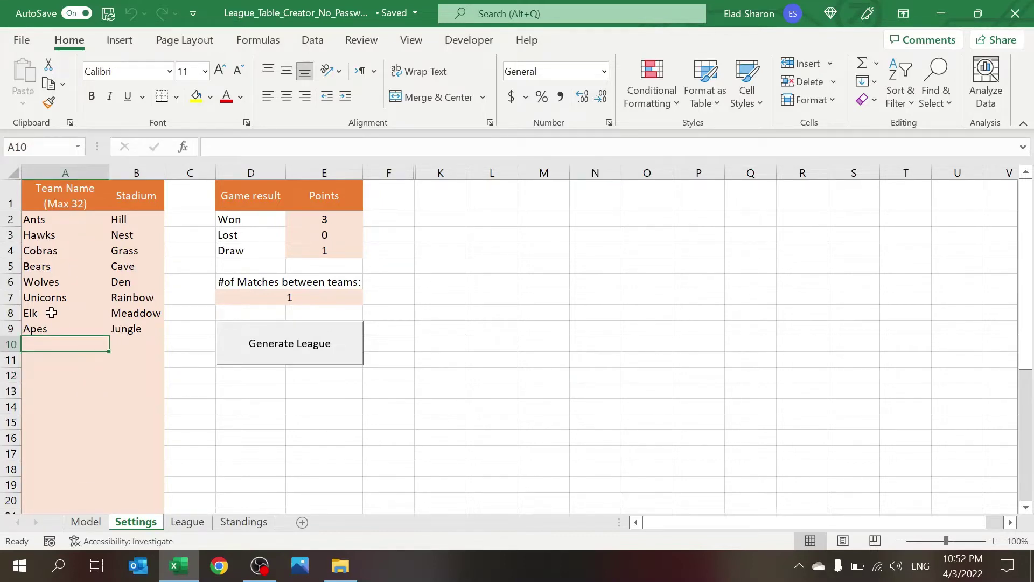
click(119, 338)
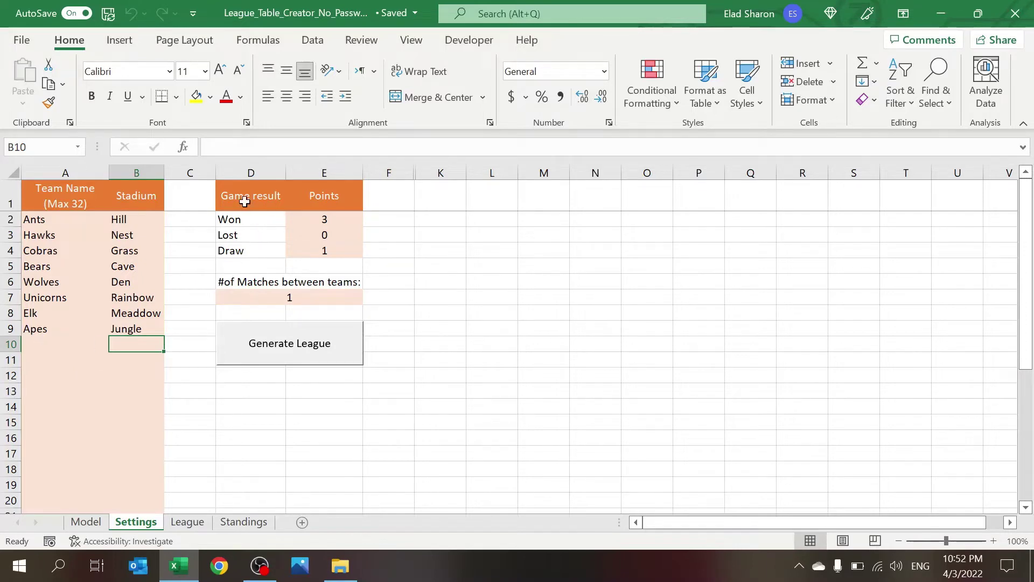
click(262, 217)
click(262, 234)
click(262, 249)
click(354, 217)
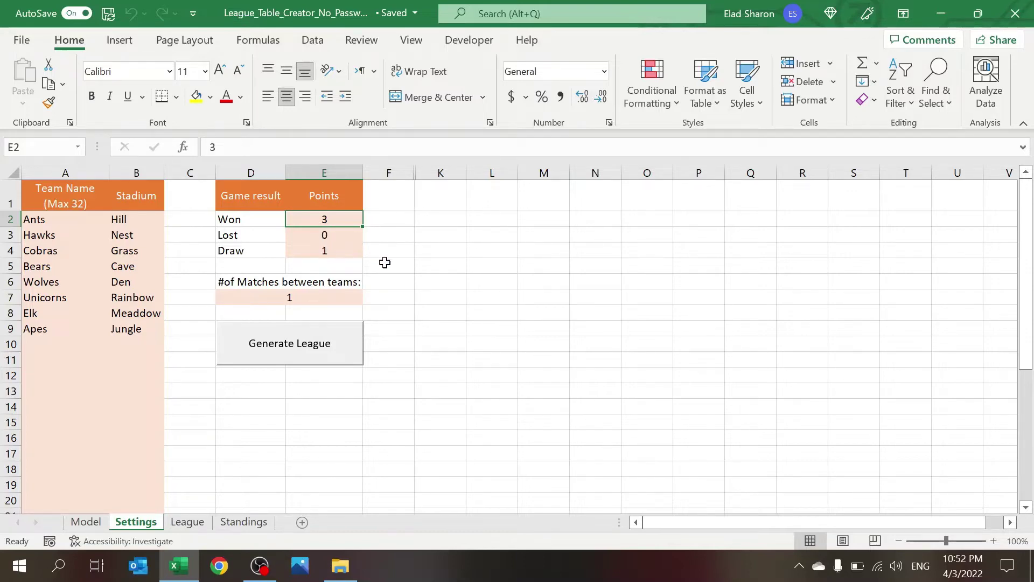
click(329, 298)
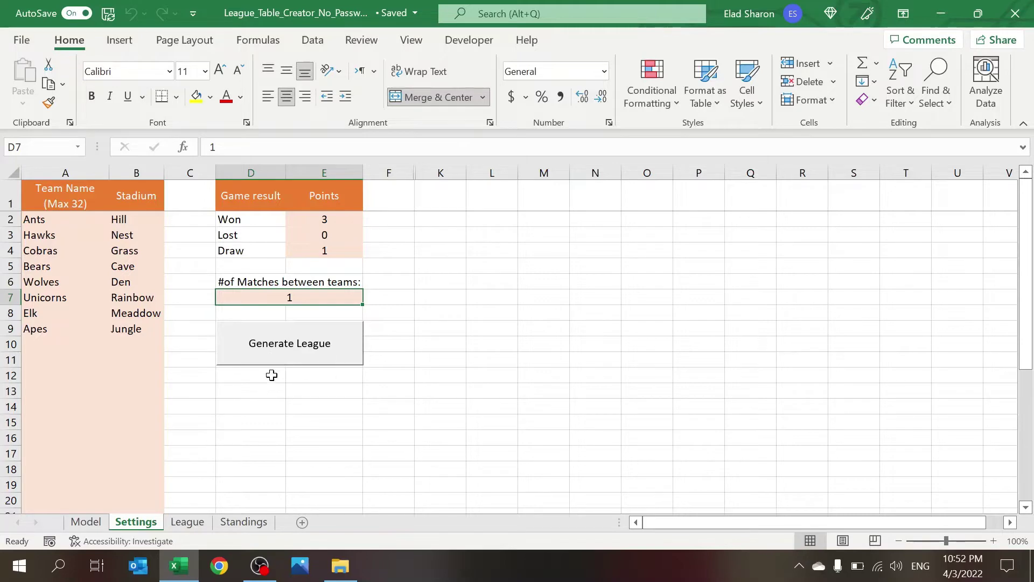
- Glance over the Model and League sheets and come back to Settings
click(86, 511)
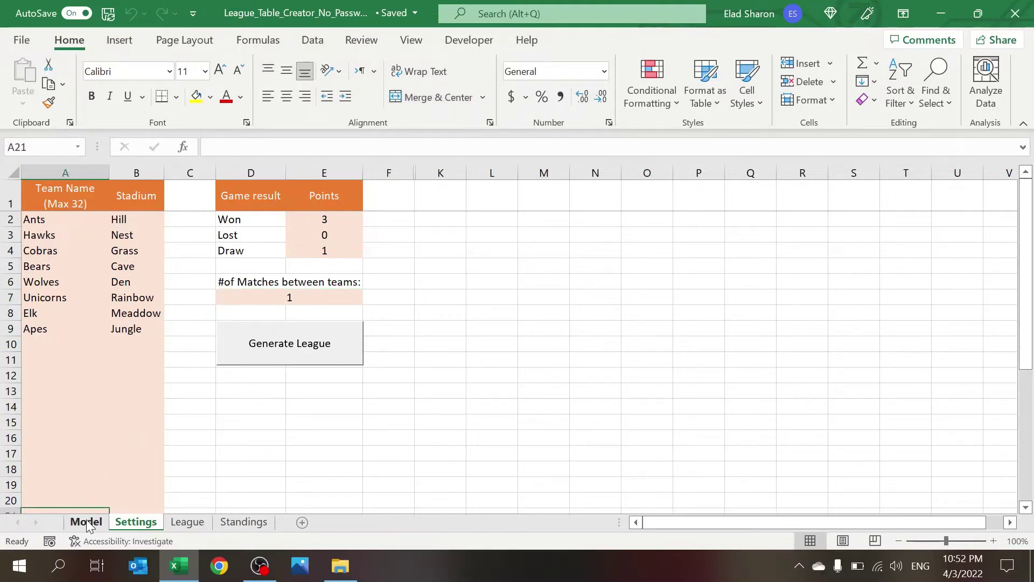
click(86, 521)
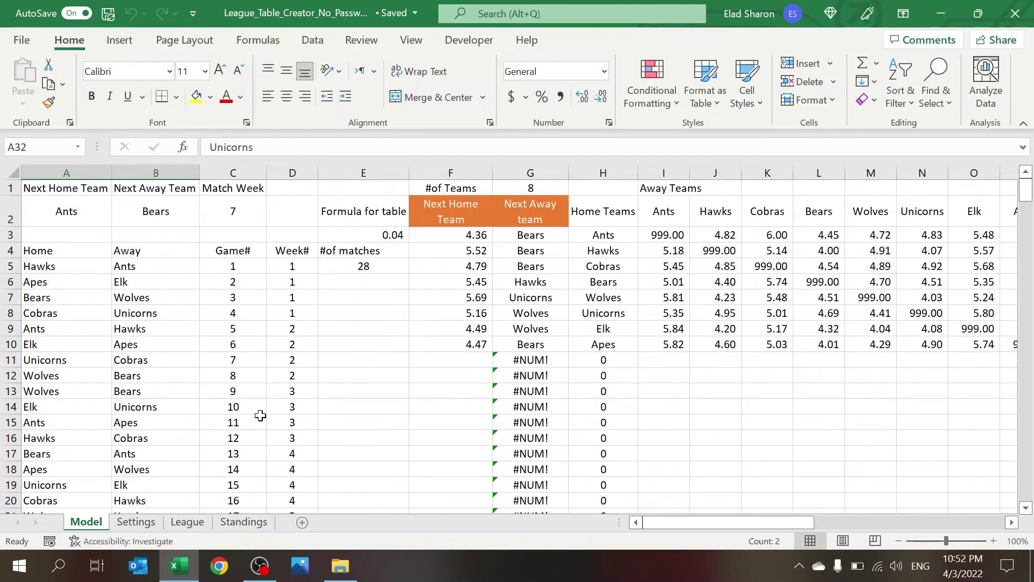
click(125, 524)
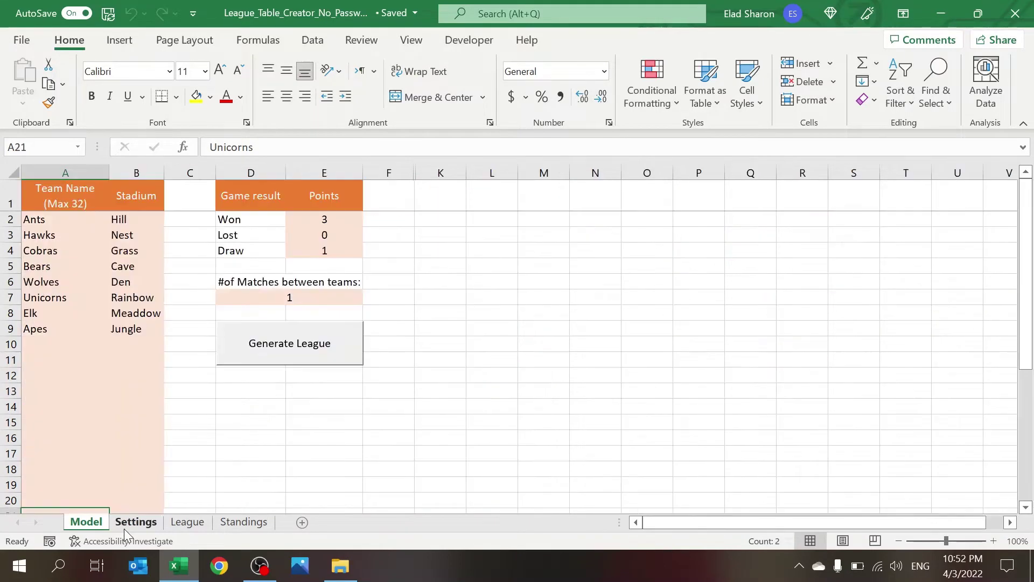
click(183, 521)
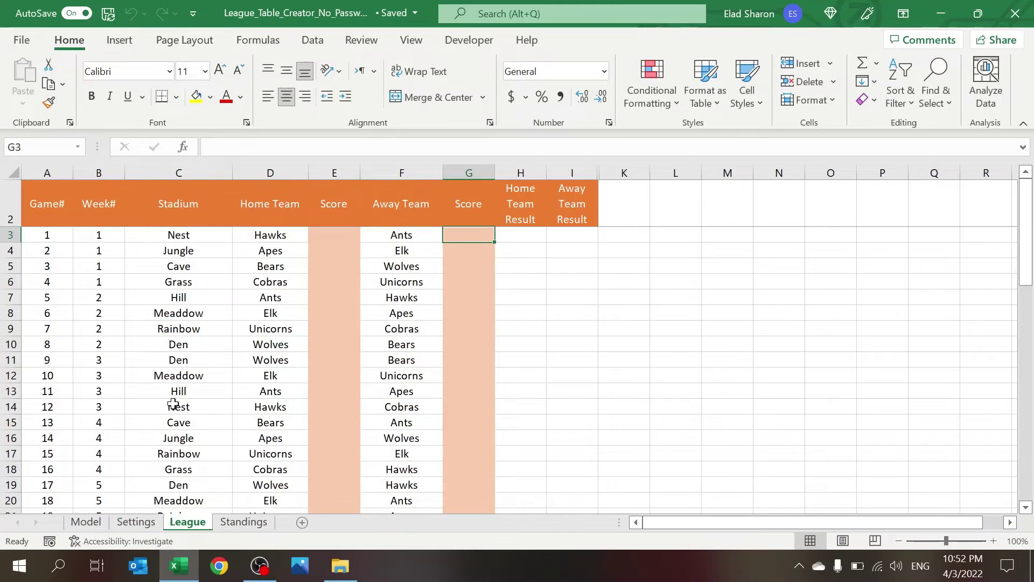
click(134, 523)
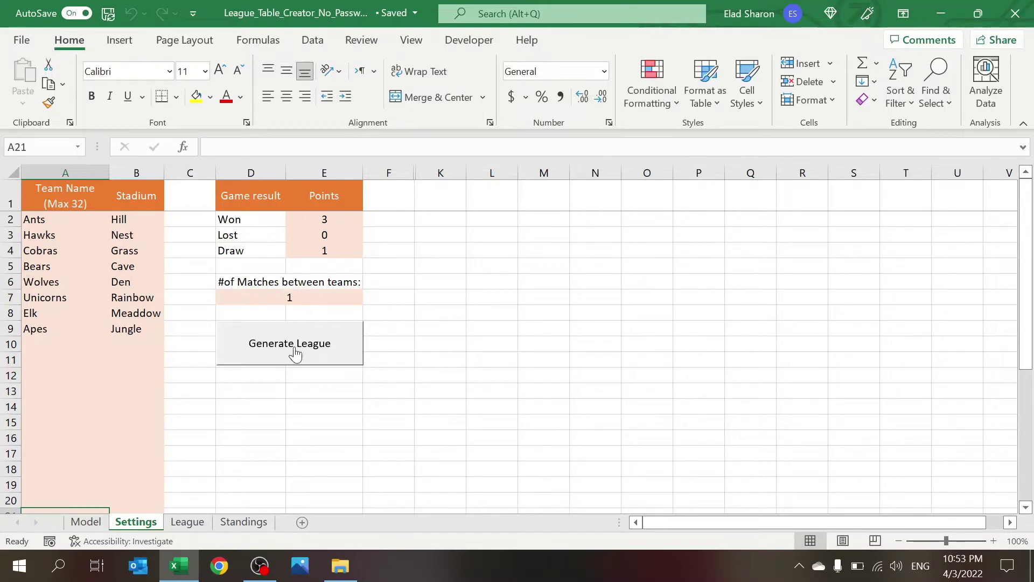
- Change the match count in D7 to 2, then to 3
click(336, 295)
text(2)
click(419, 331)
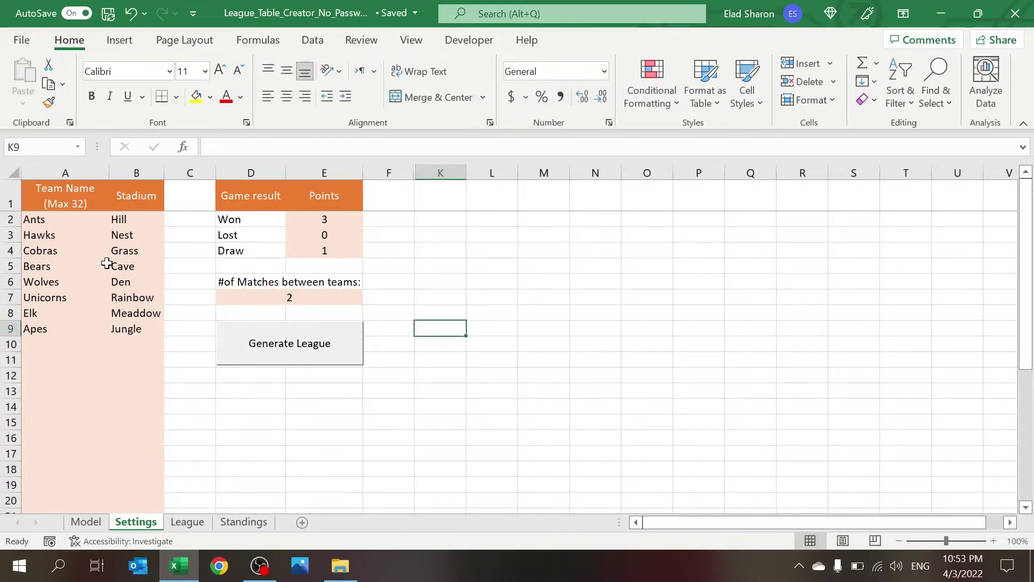
click(257, 294)
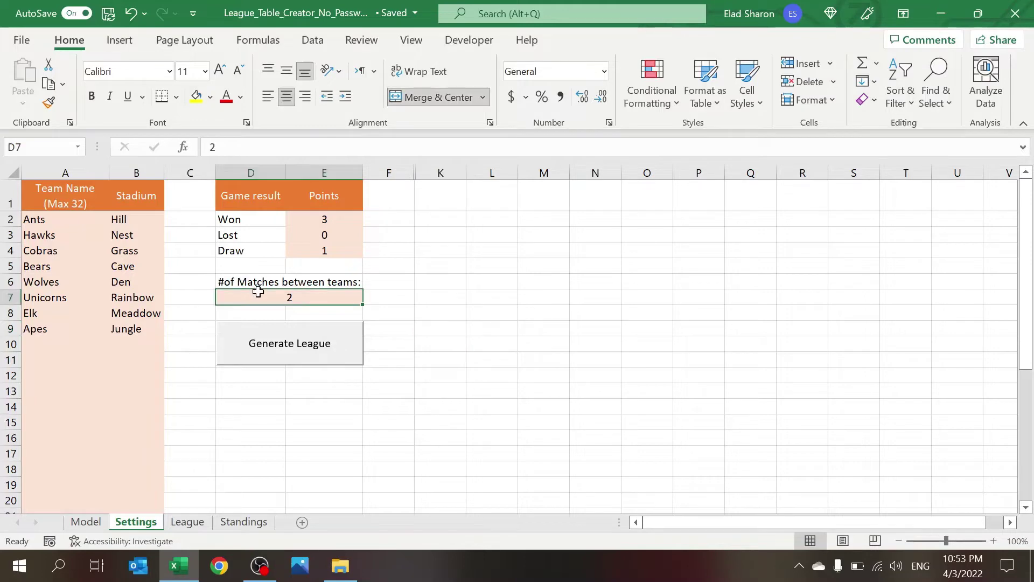
text(3)
click(386, 314)
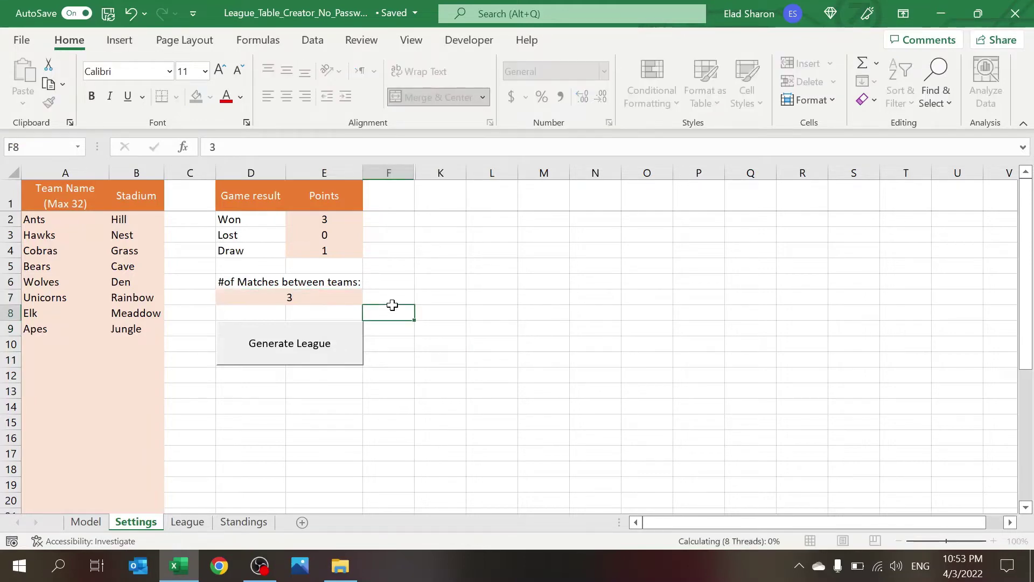
click(397, 298)
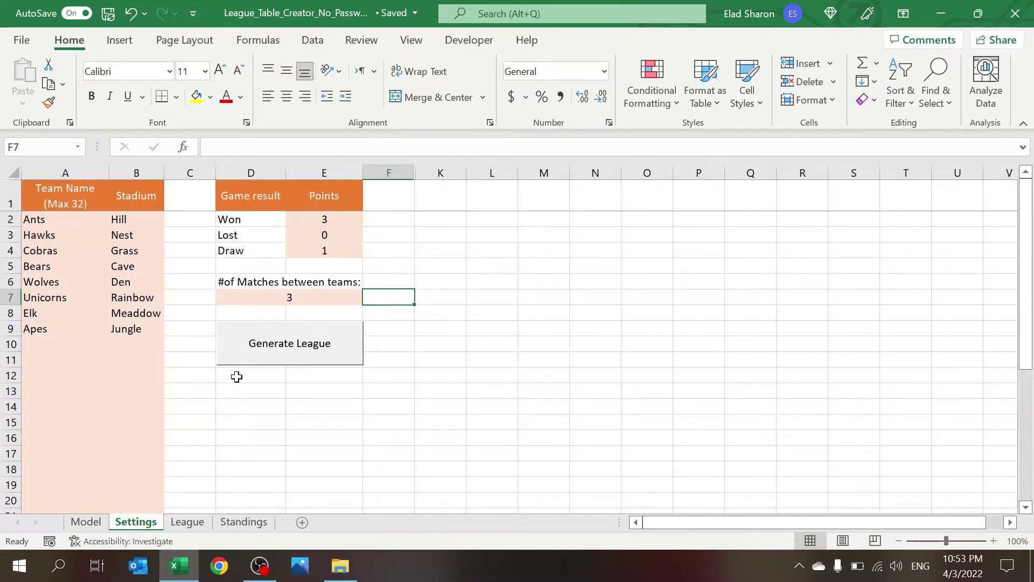
- Run the Generate League macro to rebuild fixtures for 3 matches between teams
click(300, 351)
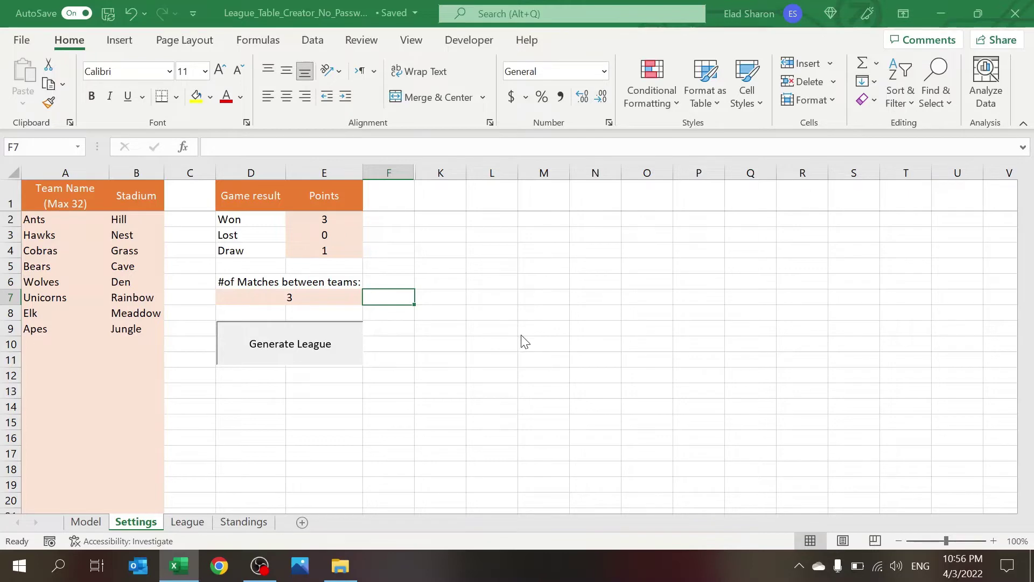
- On the League sheet, inspect the week, stadium, home and away team formulas of the new fixtures
click(196, 523)
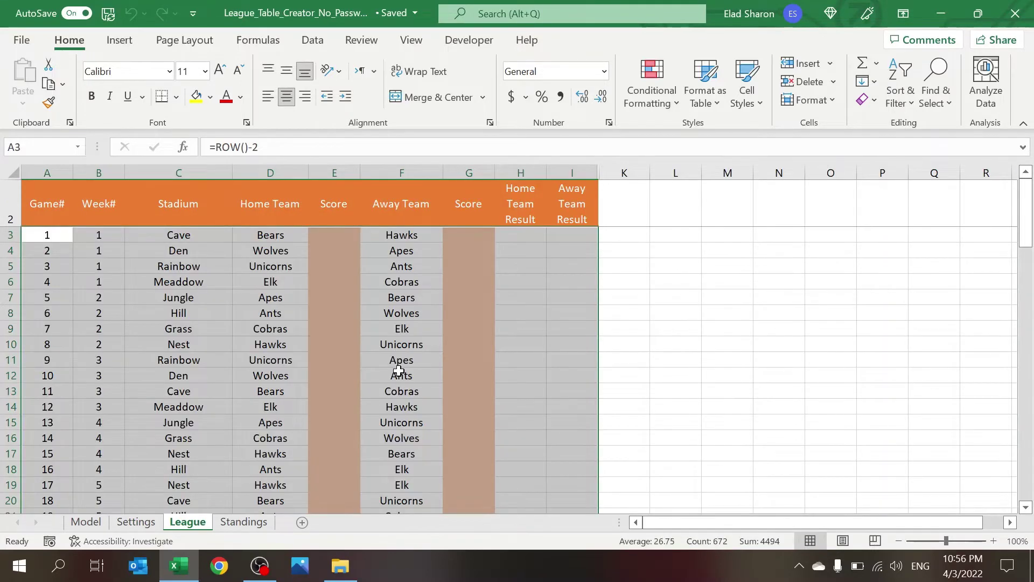
click(399, 371)
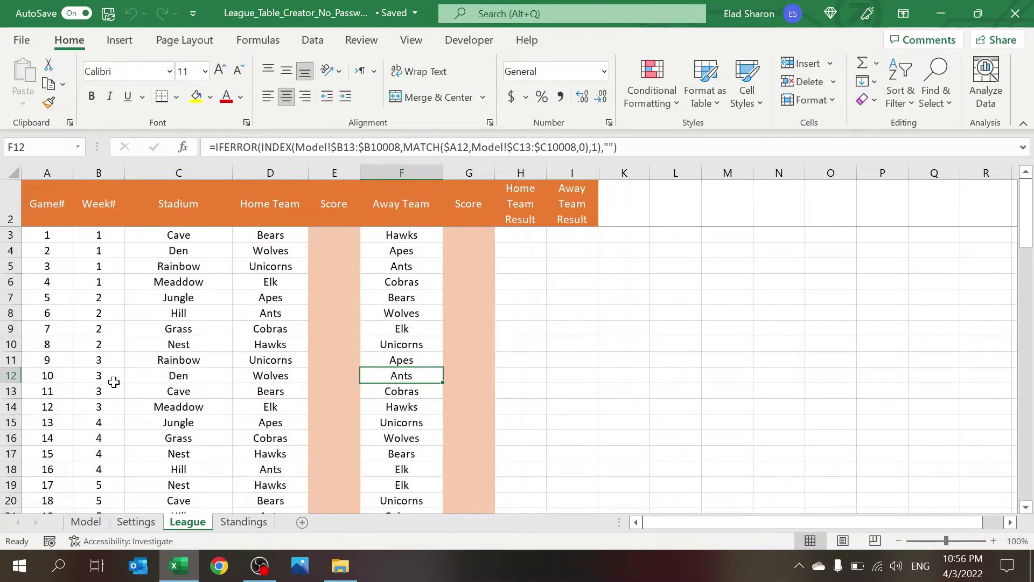
drag(120, 235, 111, 277)
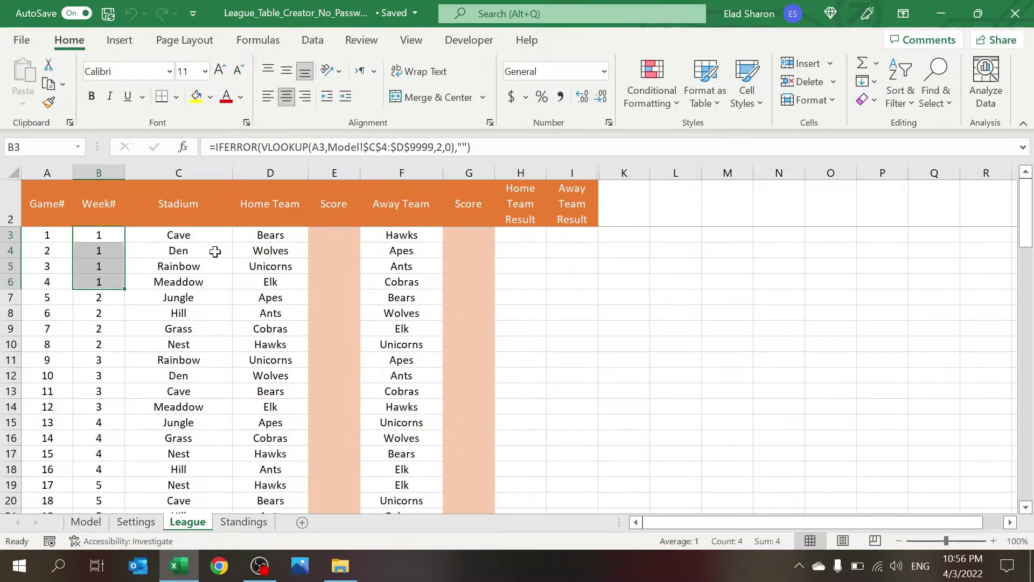
click(186, 235)
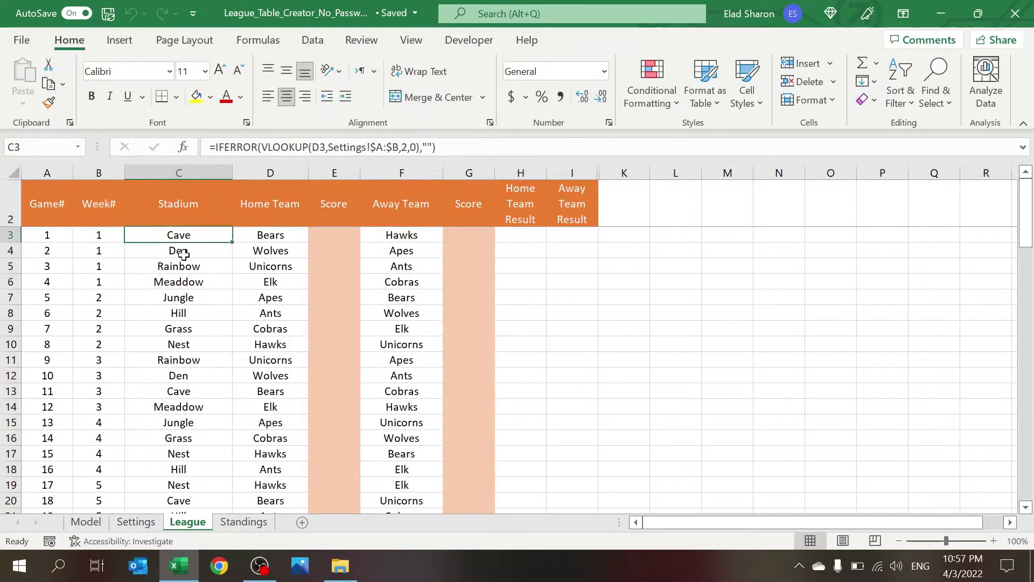
click(304, 233)
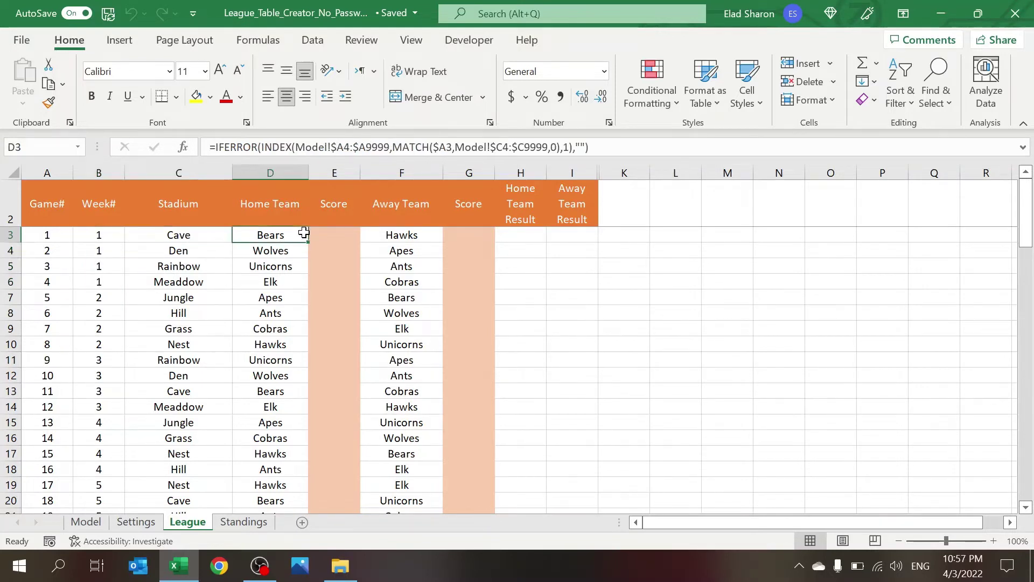
click(391, 237)
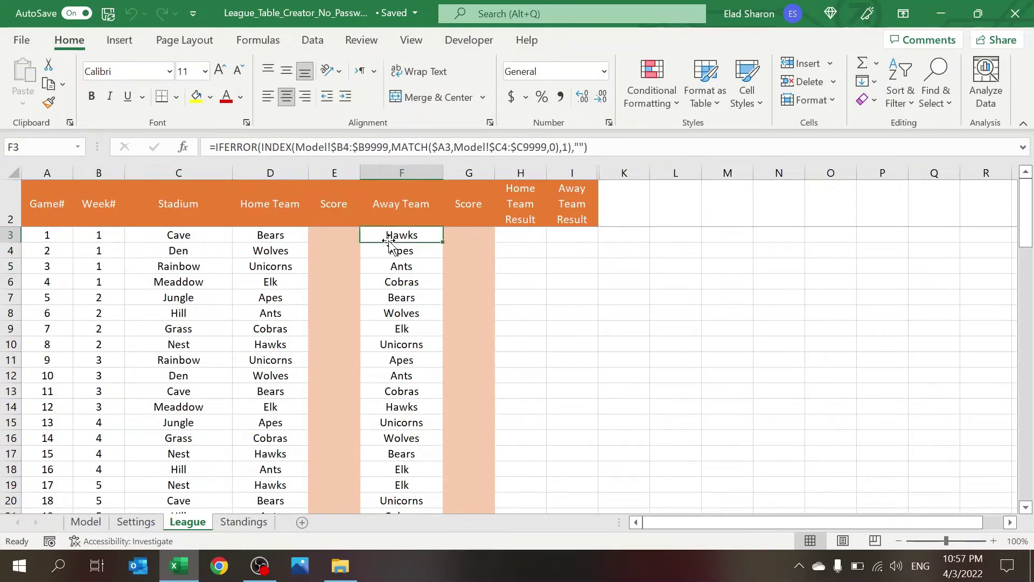
click(338, 233)
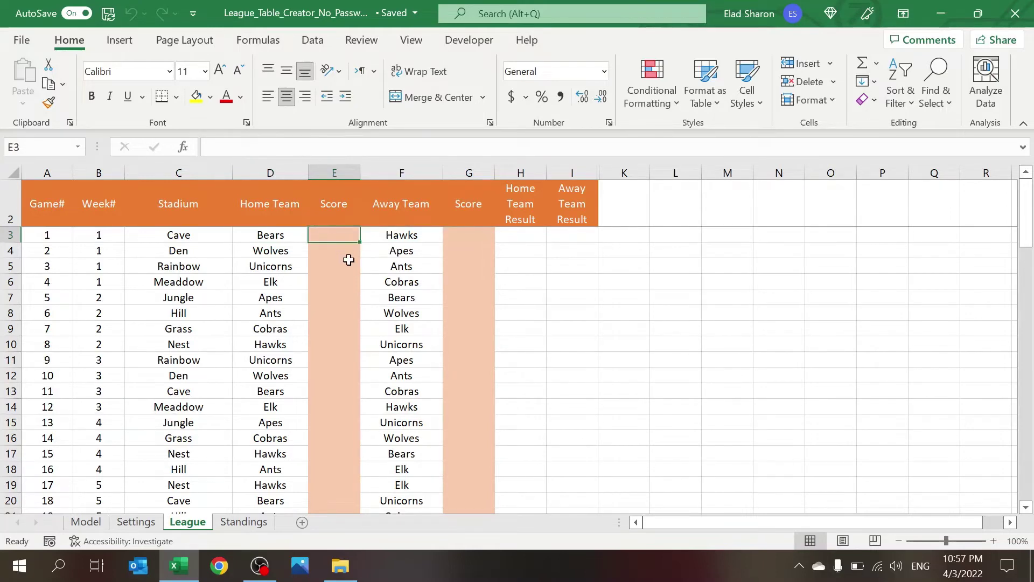
- Enter the first game's score as 3–1 and check the Standings
text(3)
key(Tab)
text(1)
key(Return)
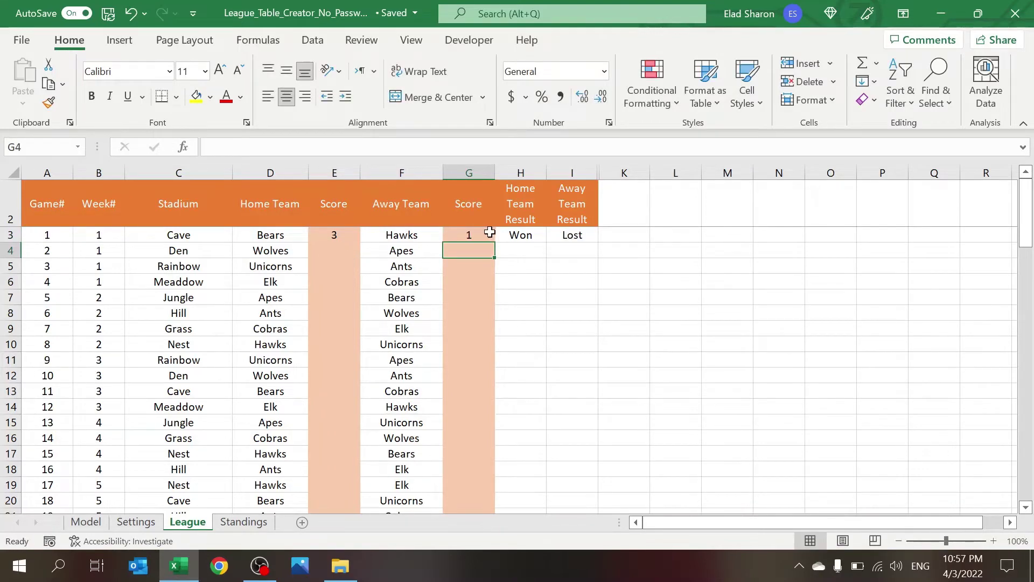
click(231, 523)
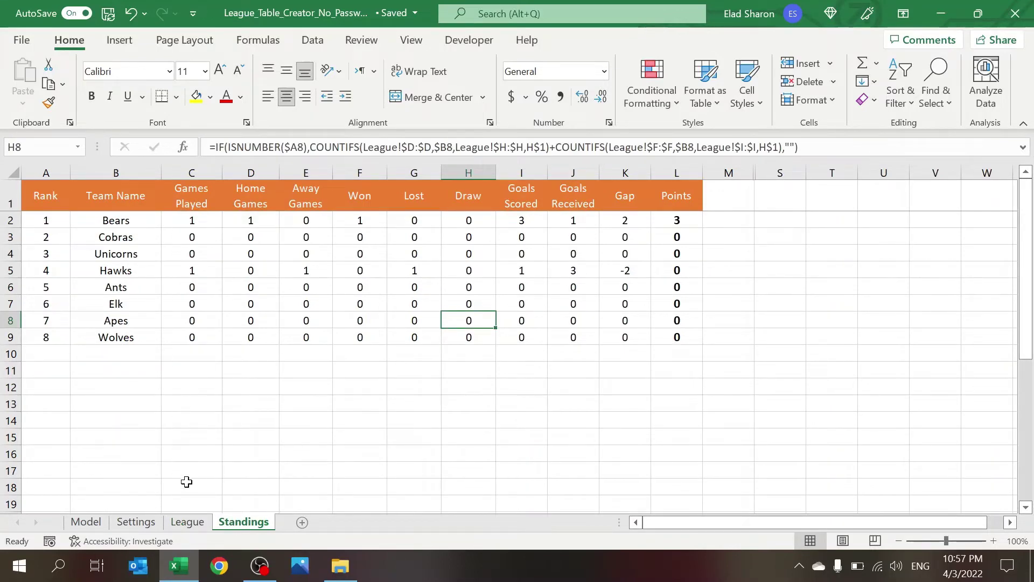
- Back on the League sheet, record game 2 as 2–2 and game 3 as 0–5
click(188, 522)
click(324, 249)
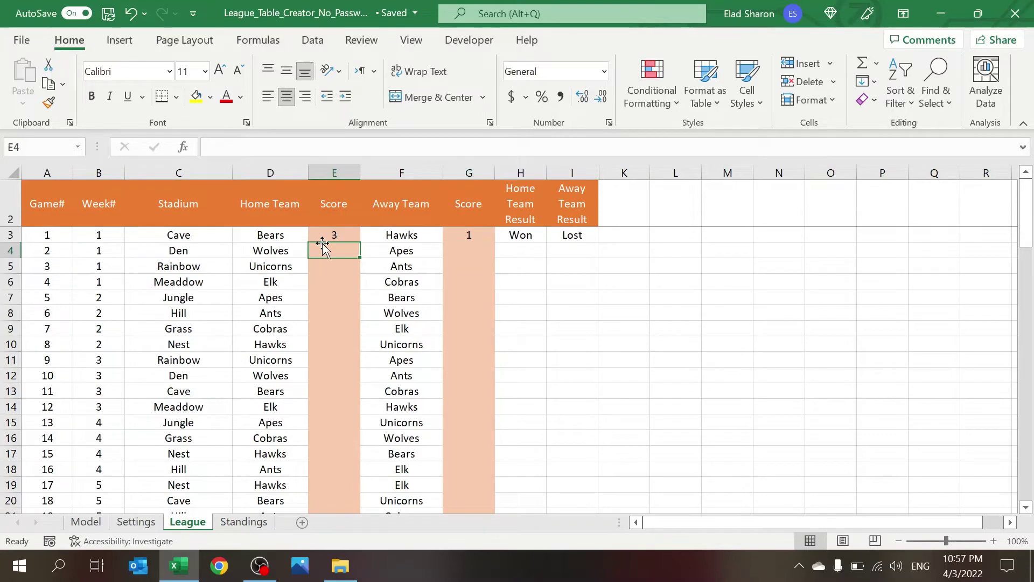
text(2)
key(Tab)
key(Tab)
text(2)
key(Return)
text(0)
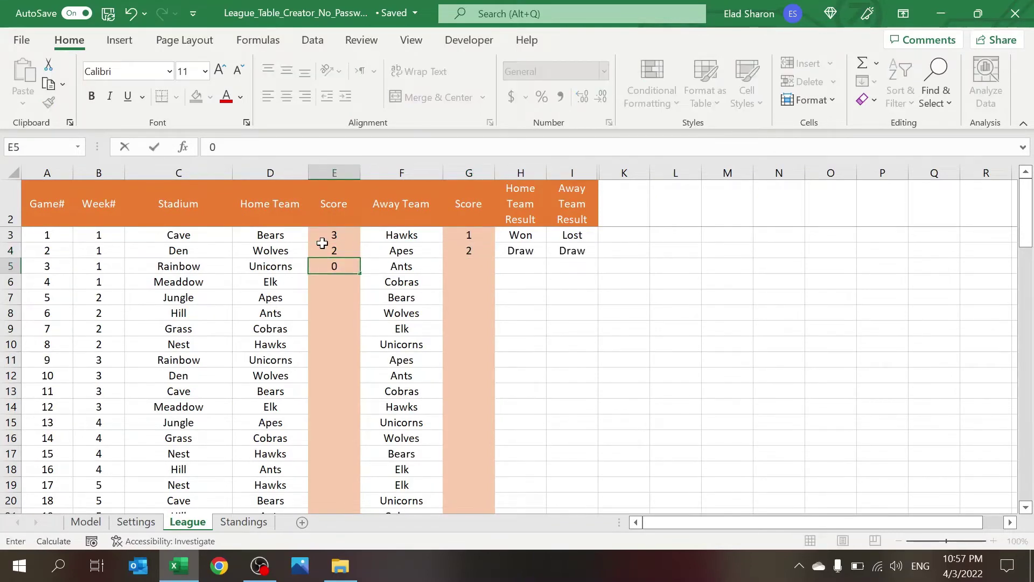
key(Tab)
key(Tab)
text(5)
key(Return)
- Give game 4 a home score of 7 and game 5 an 8–1 result, then view Standings
key(Left)
key(Left)
text(7)
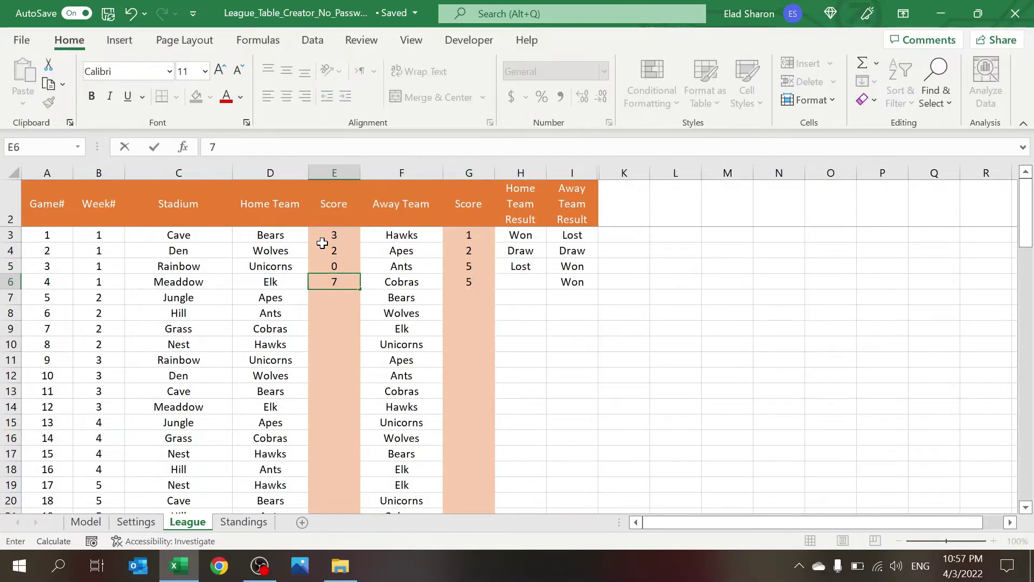
key(Return)
text(8)
key(Tab)
key(Tab)
text(1)
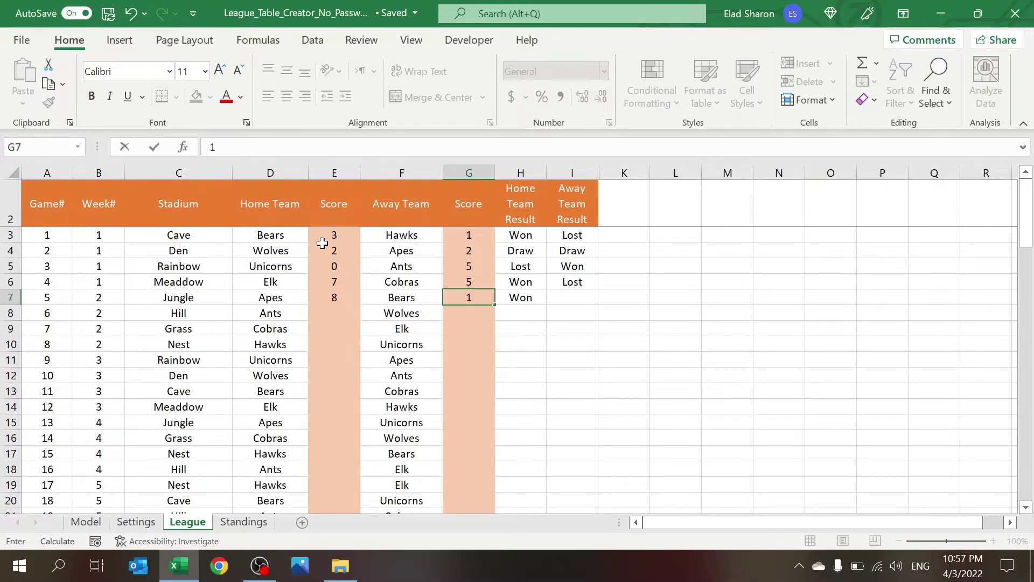
key(Return)
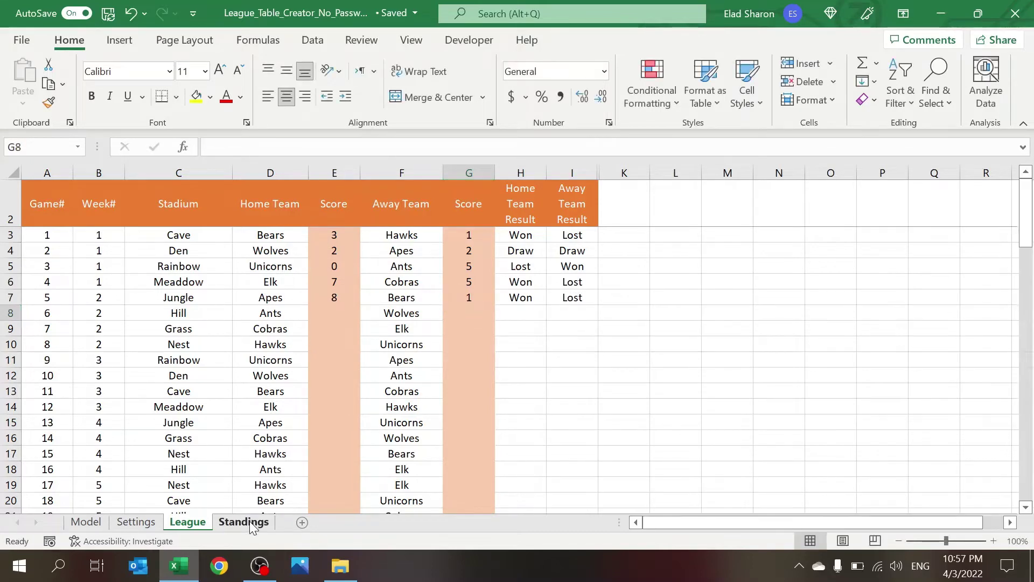
click(243, 522)
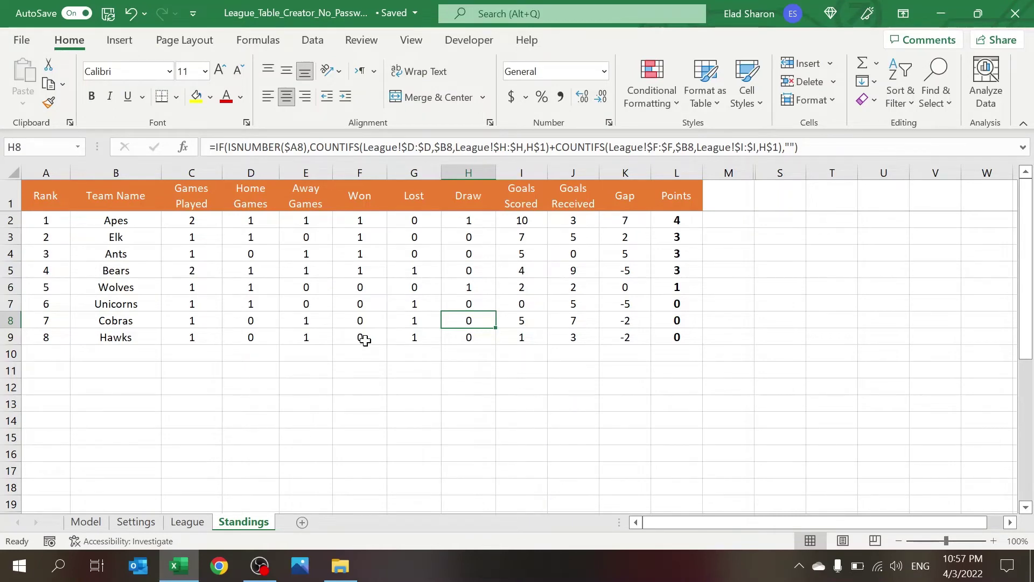
- Change game 3's home score in E5 from 0 to 6 and check Unicorns' new third place
click(188, 521)
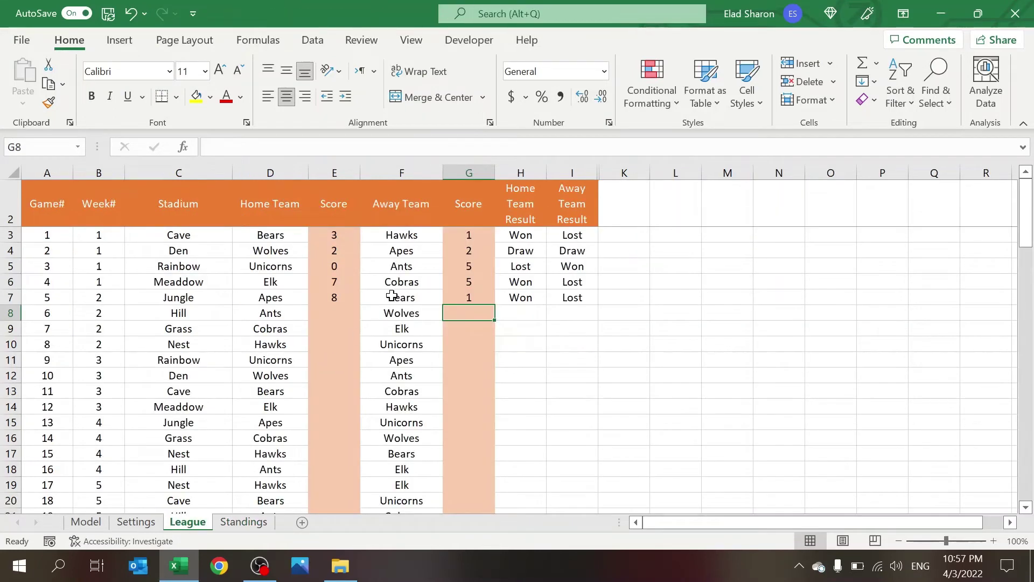
click(333, 267)
text(6)
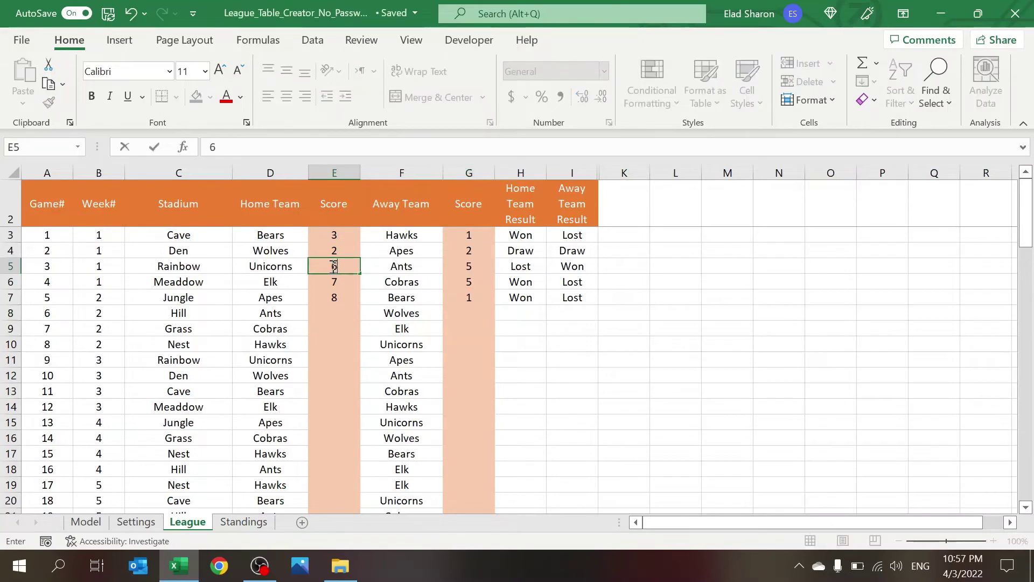
key(Return)
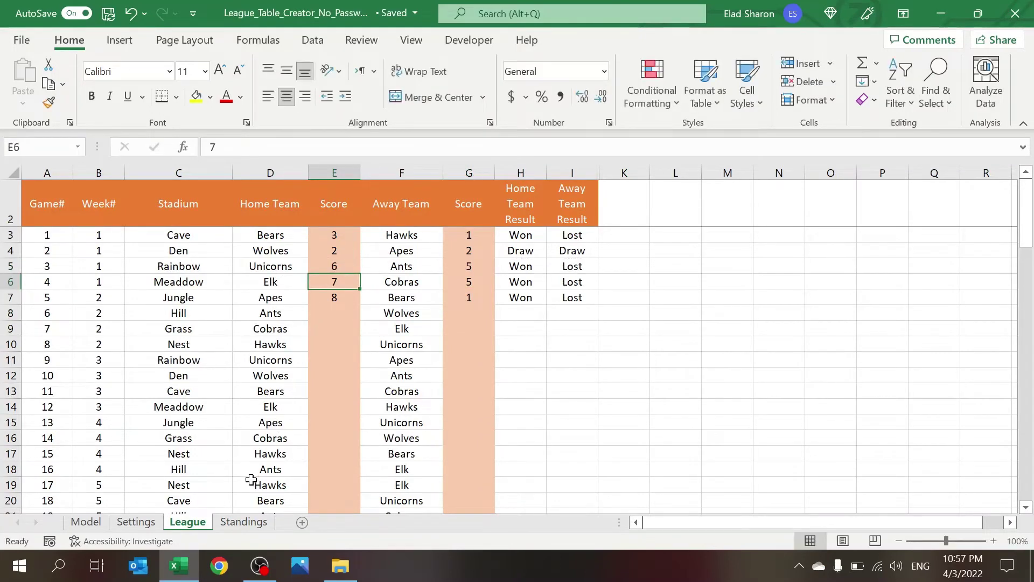
click(243, 521)
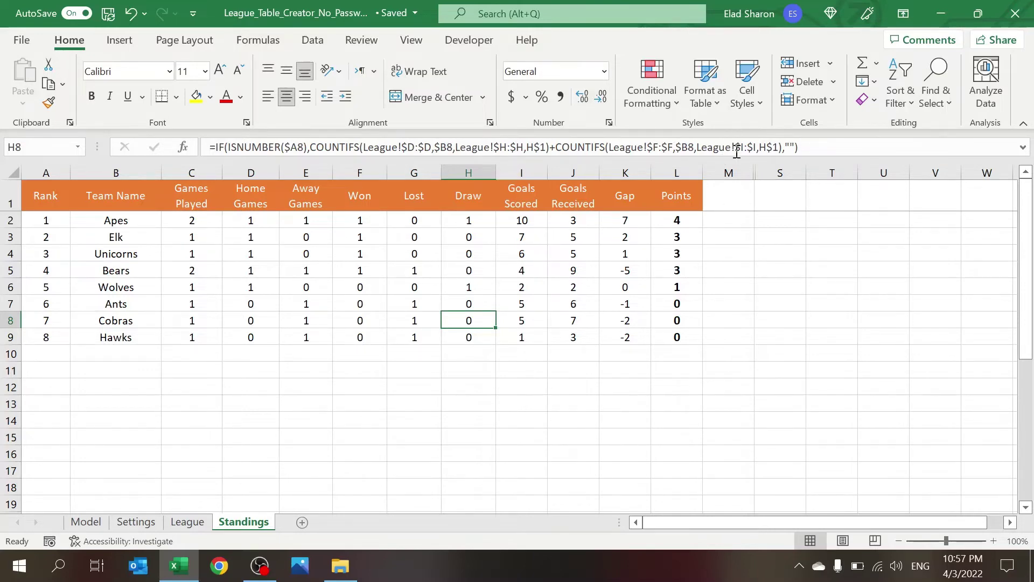
- Unhide the helper columns N to R beside the Standings table
drag(730, 172, 757, 166)
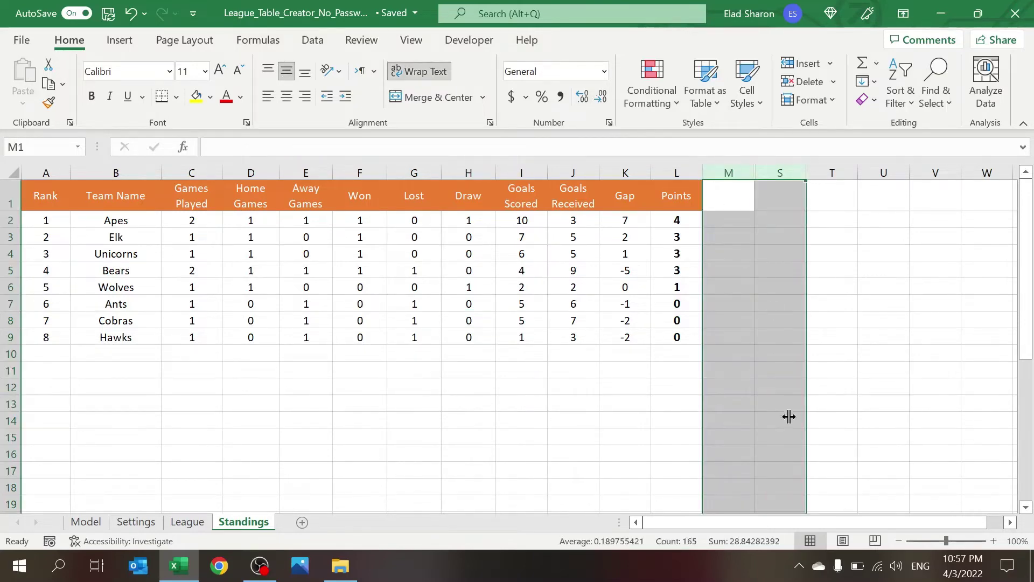
key(ctrl+shift+0)
click(826, 358)
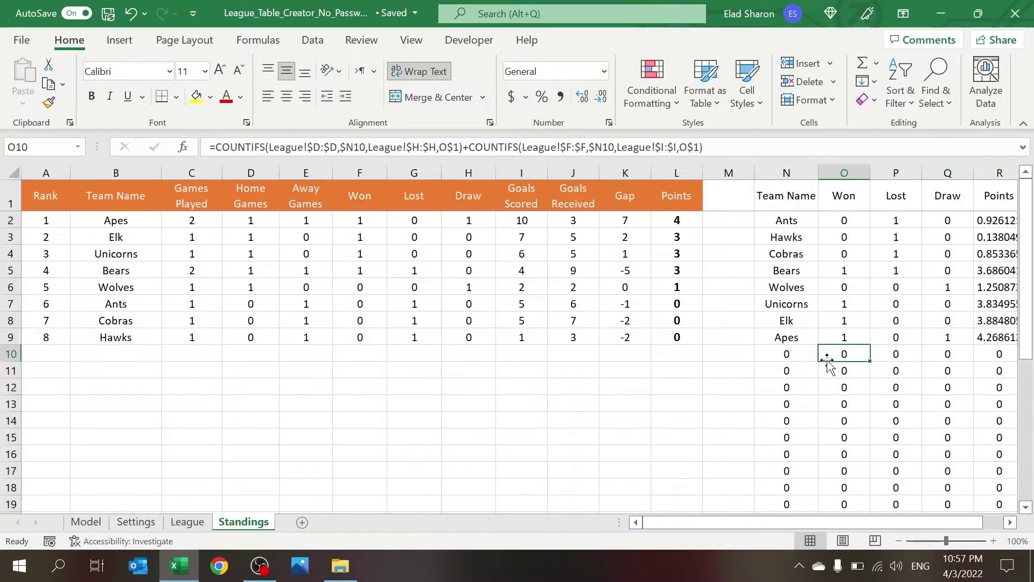
key(Right)
key(Right)
key(Right)
key(Right)
key(Right)
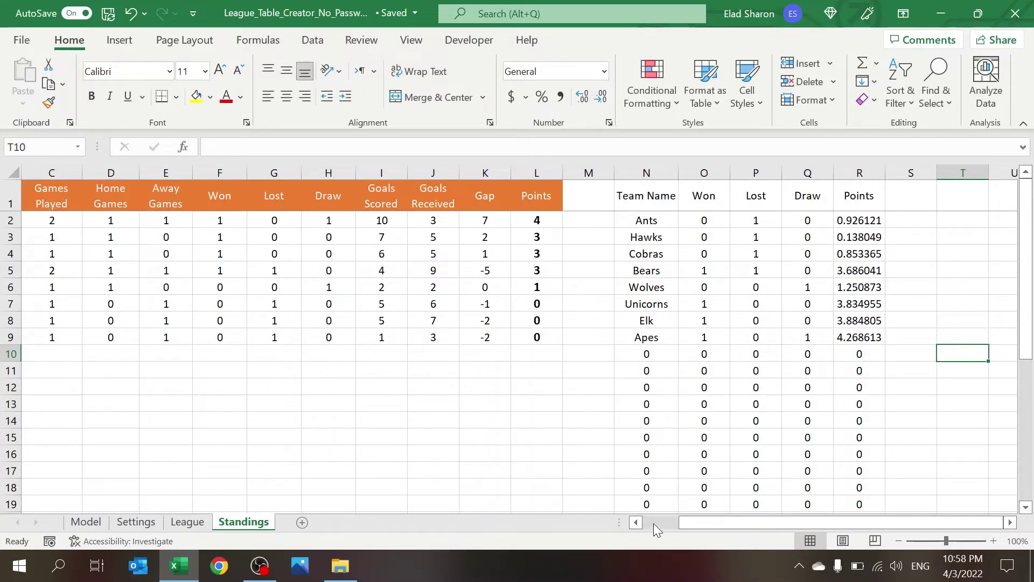
- Inspect Ants' SUMPRODUCT tie-break Points formula in R2, leaving it unchanged
click(856, 217)
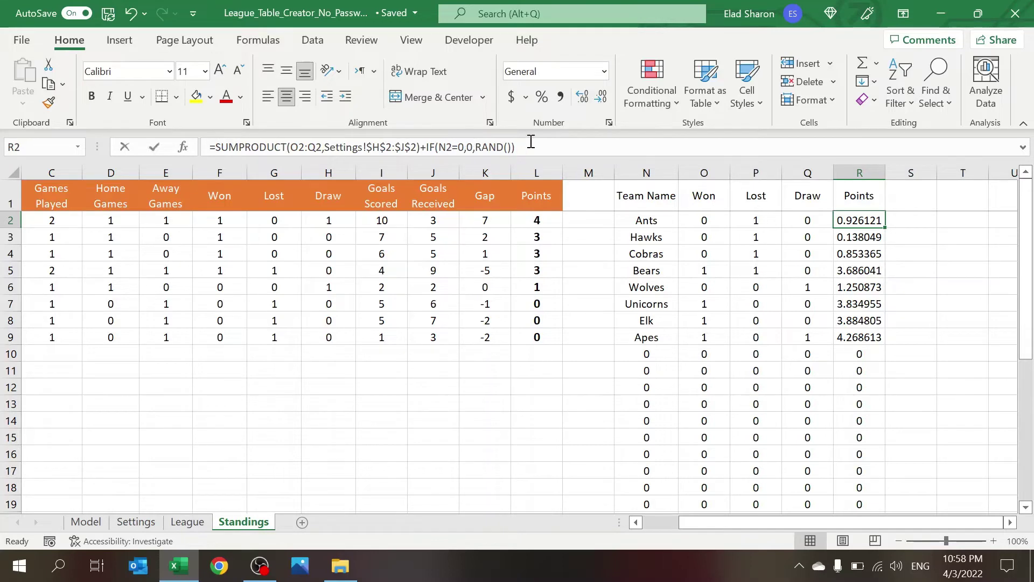
click(512, 147)
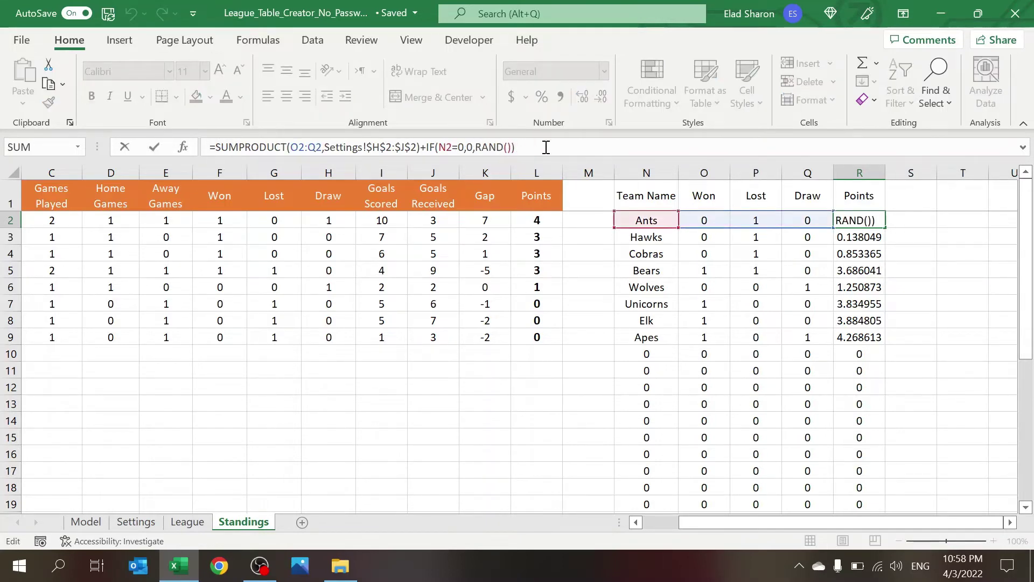
key(ctrl+Return)
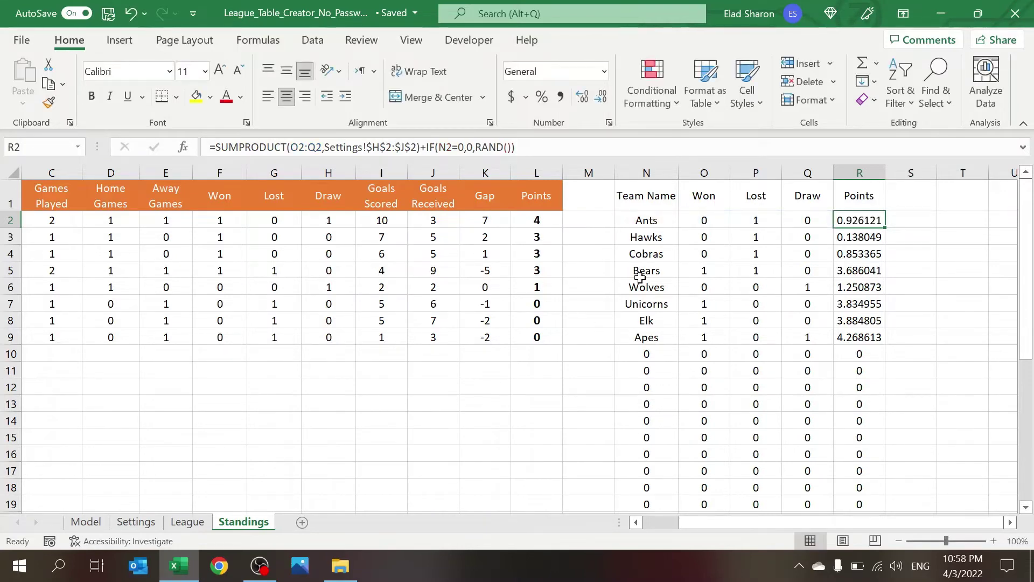
click(653, 520)
click(653, 520)
drag(684, 232, 682, 266)
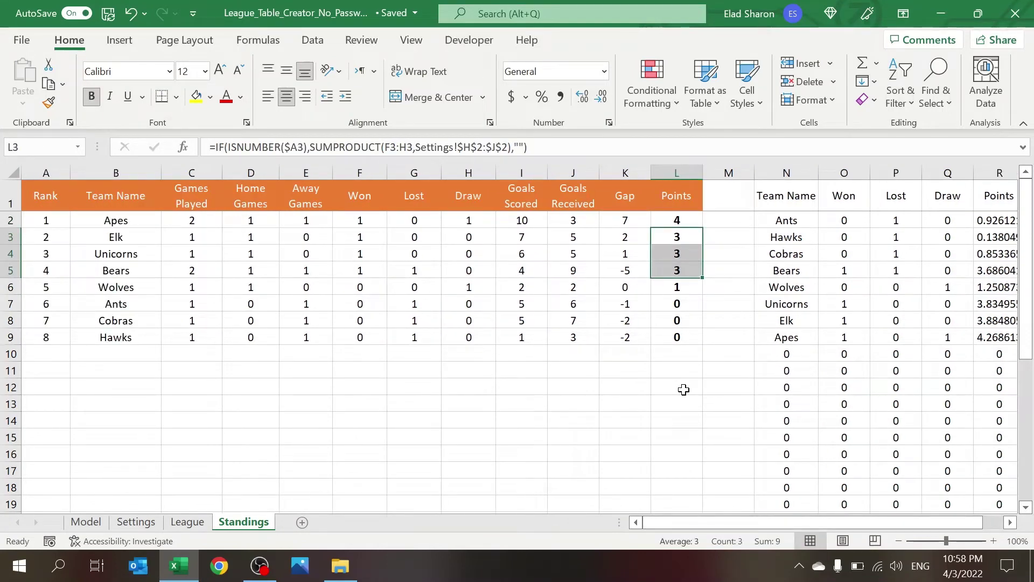
click(122, 218)
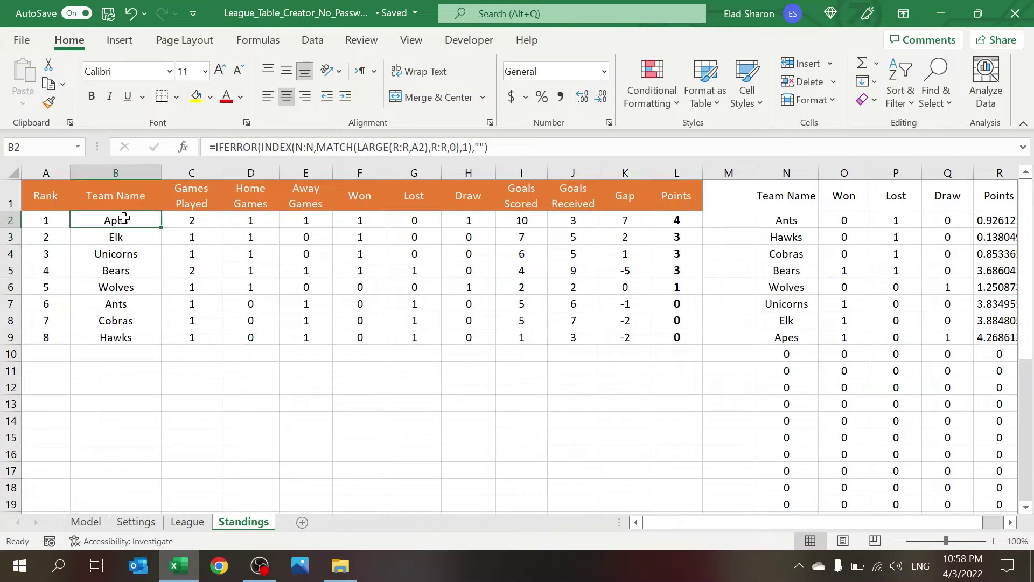
click(516, 143)
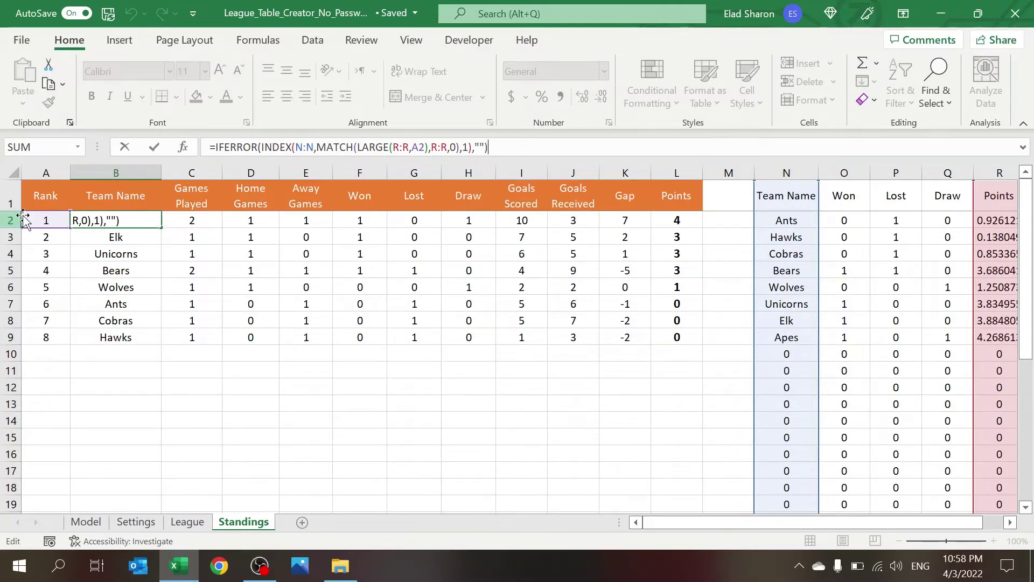
key(ctrl+Return)
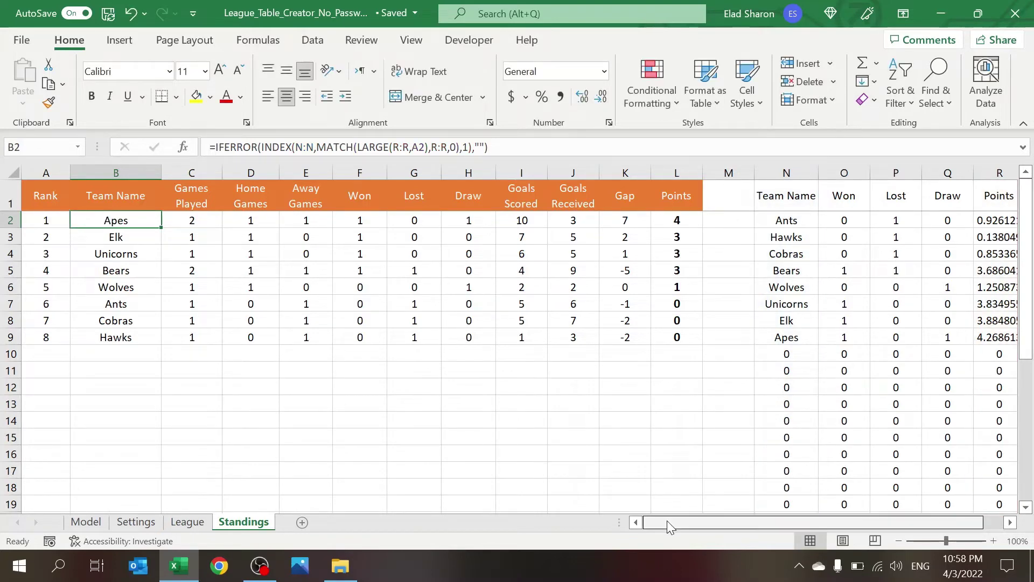
drag(667, 520, 690, 521)
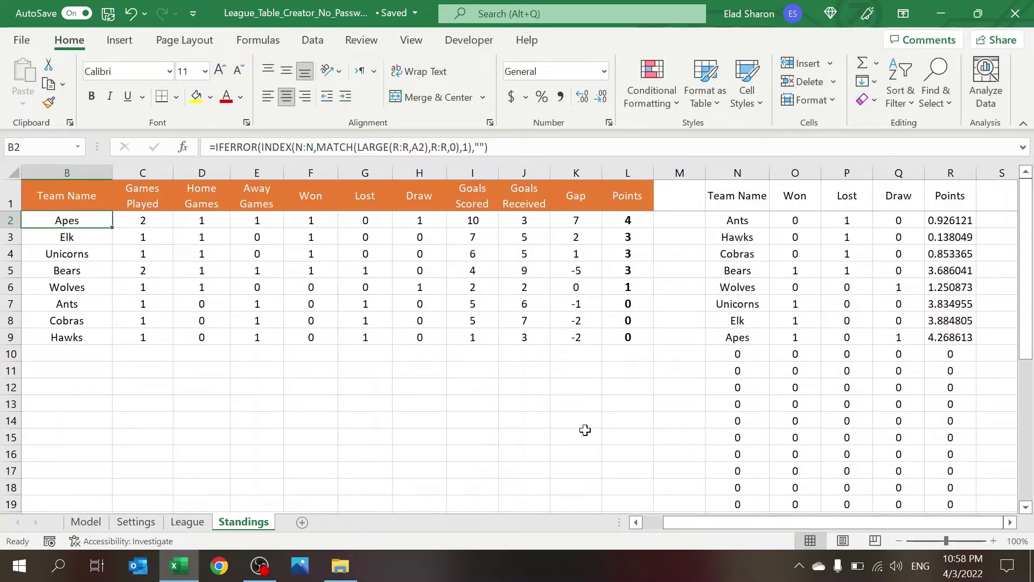
drag(636, 237, 635, 269)
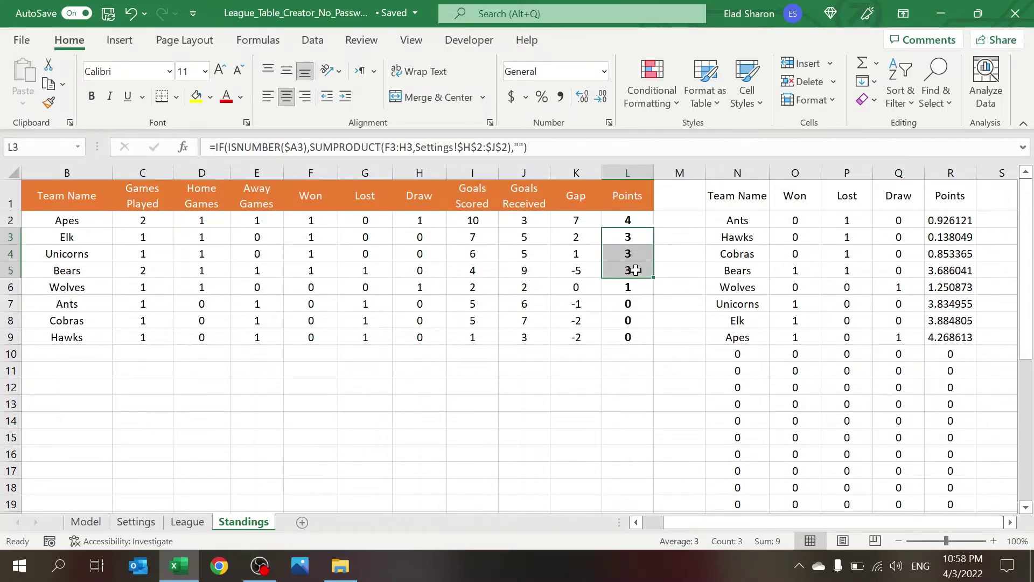
click(969, 276)
click(956, 302)
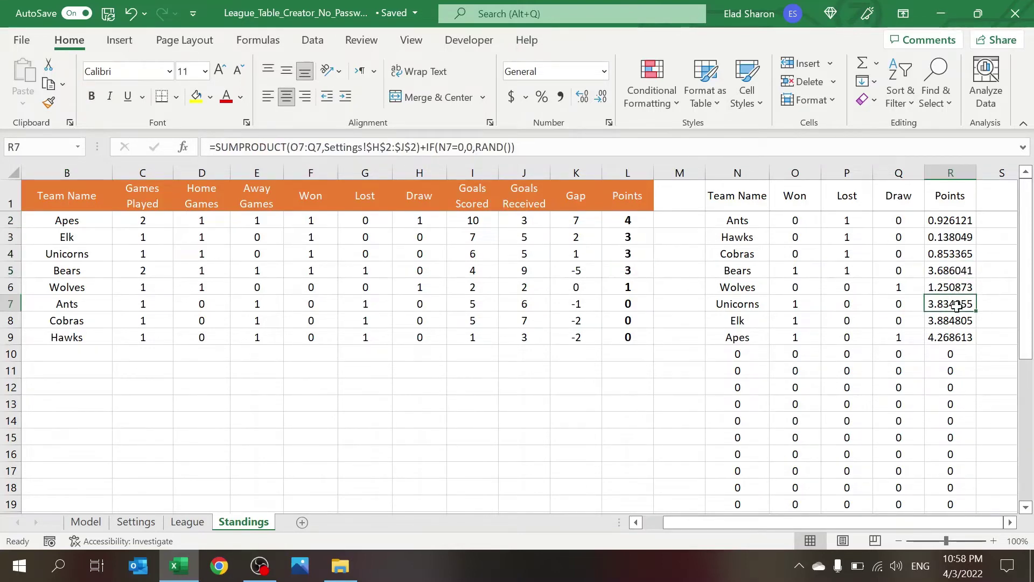
click(500, 151)
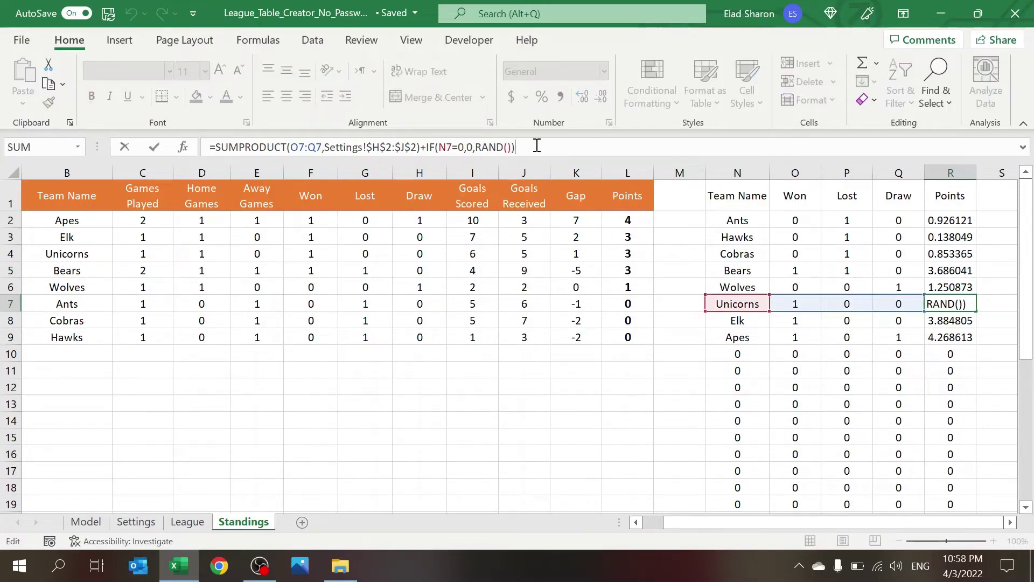
key(Escape)
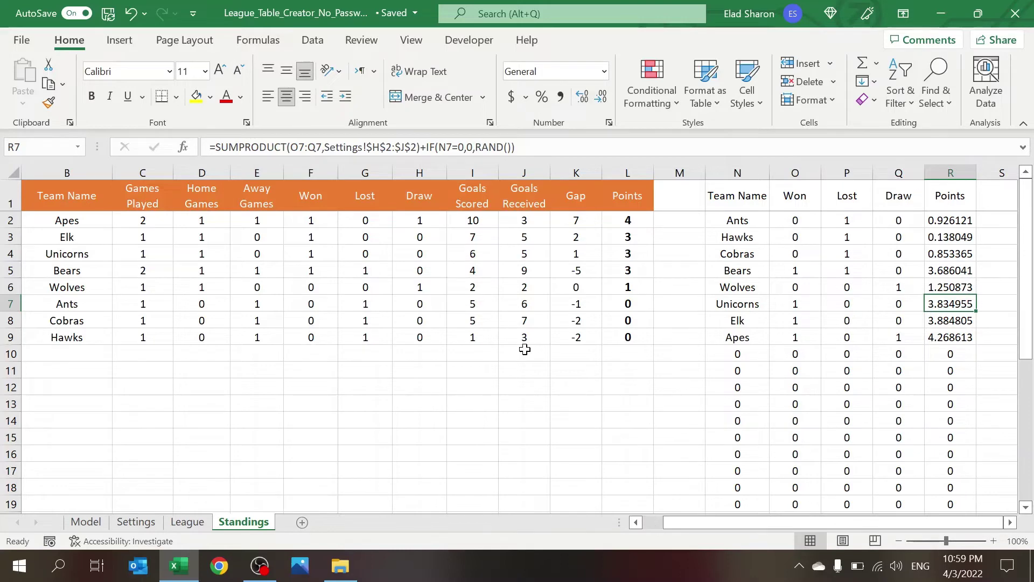
click(652, 522)
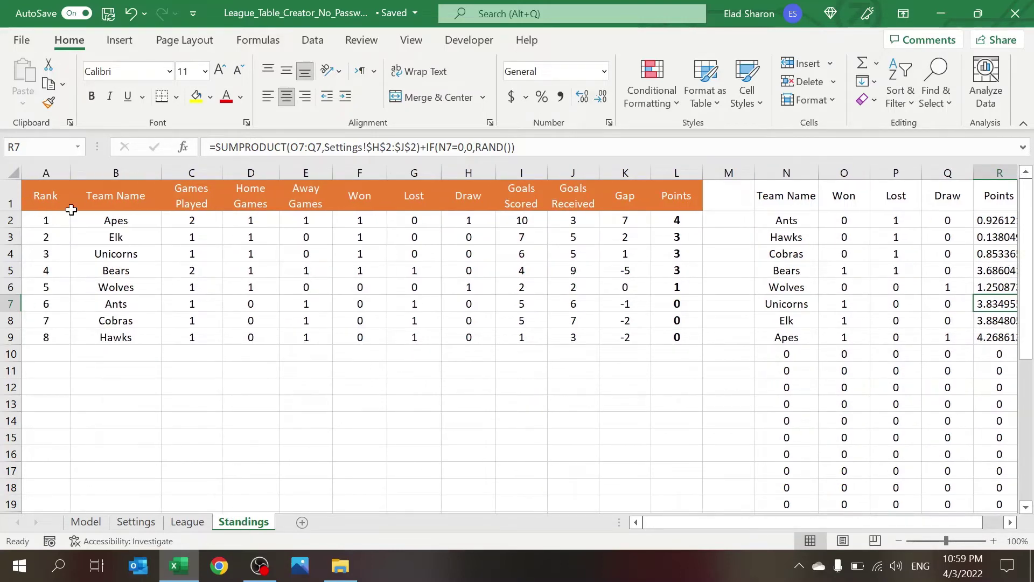
click(69, 226)
key(Right)
key(Right)
key(Right)
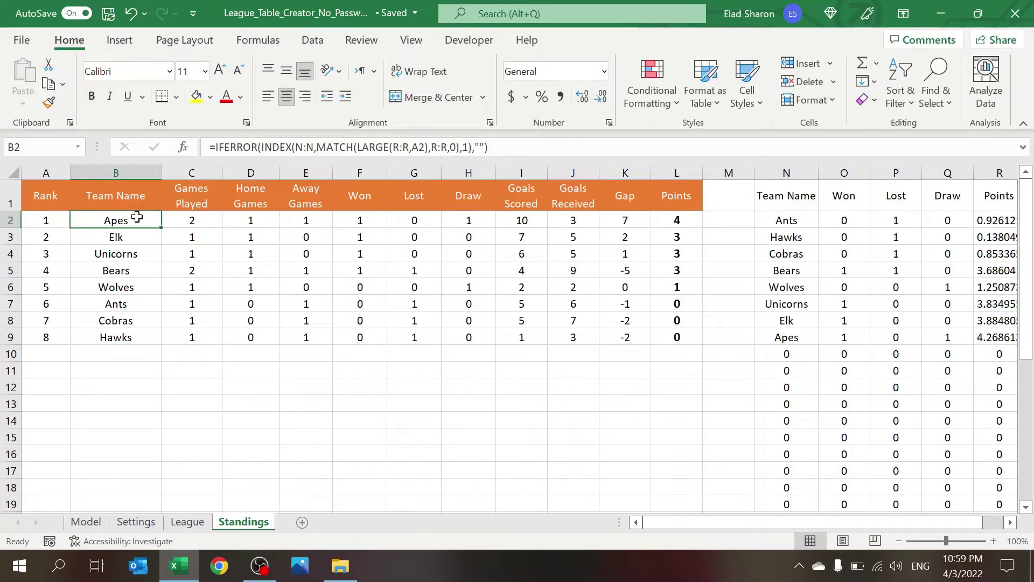
key(Left)
key(Left)
key(Right)
key(Right)
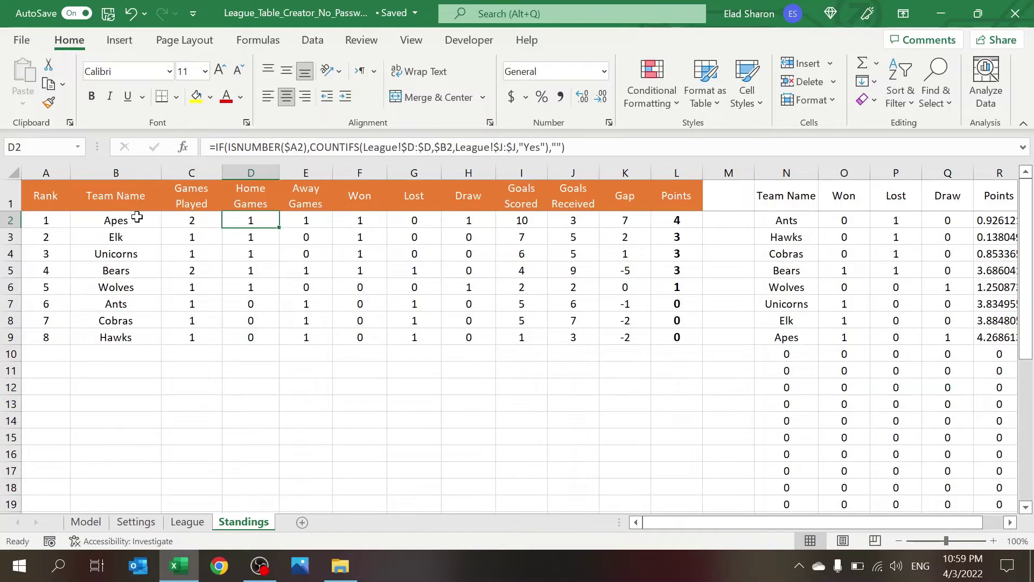
key(Left)
key(Right)
key(Right)
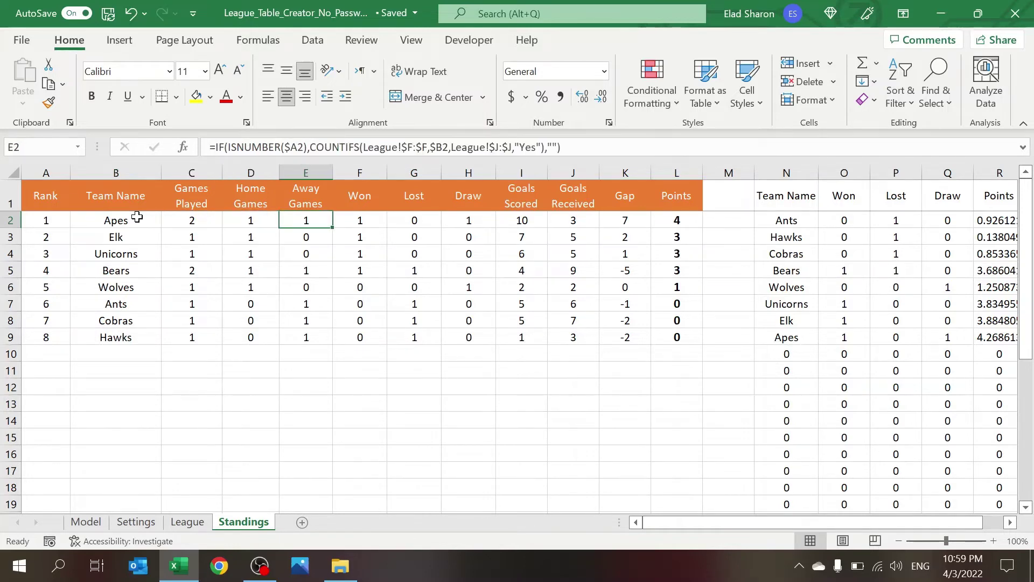
key(Right)
key(Right)
key(Right)
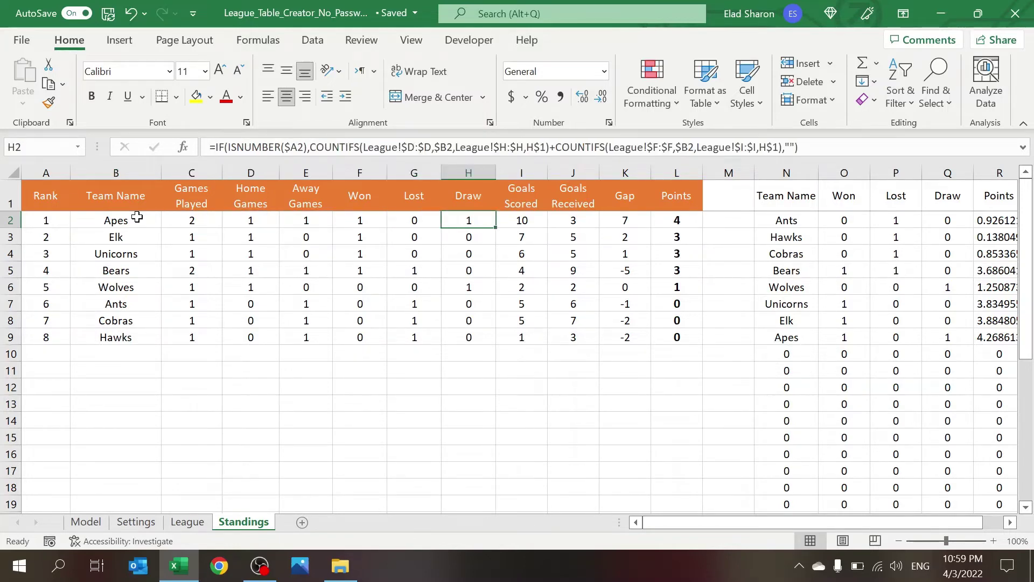
key(Right)
key(Right)
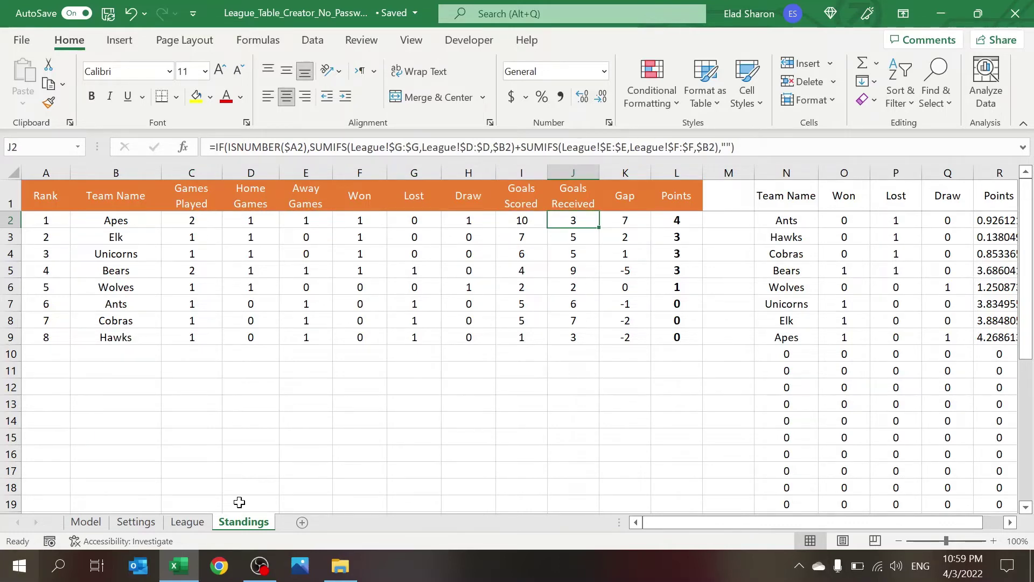
- Read the League sheet's Game#, Week# and Home Team formulas, then unhide row 1 with Ctrl+Shift+9
click(202, 526)
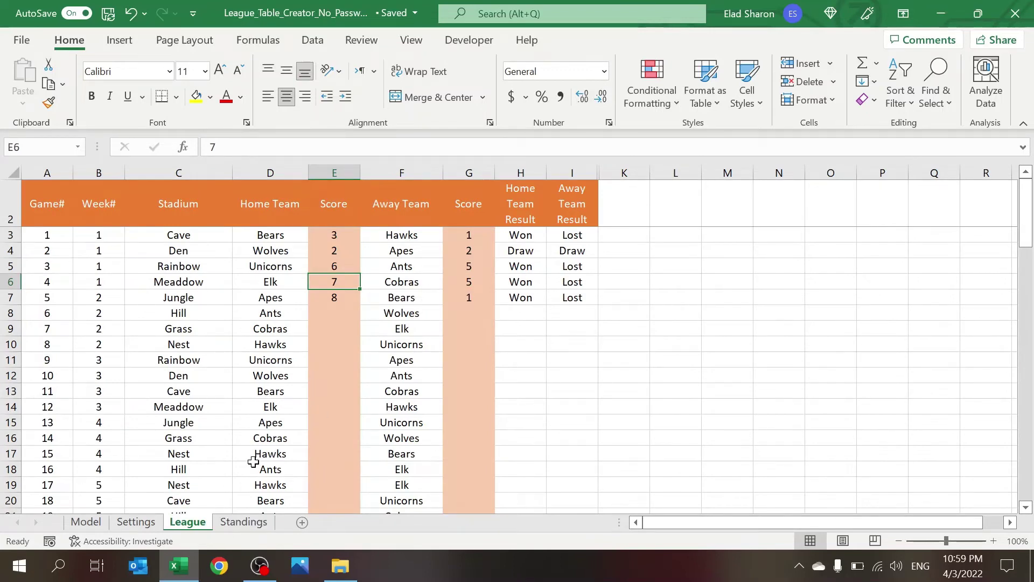
click(61, 240)
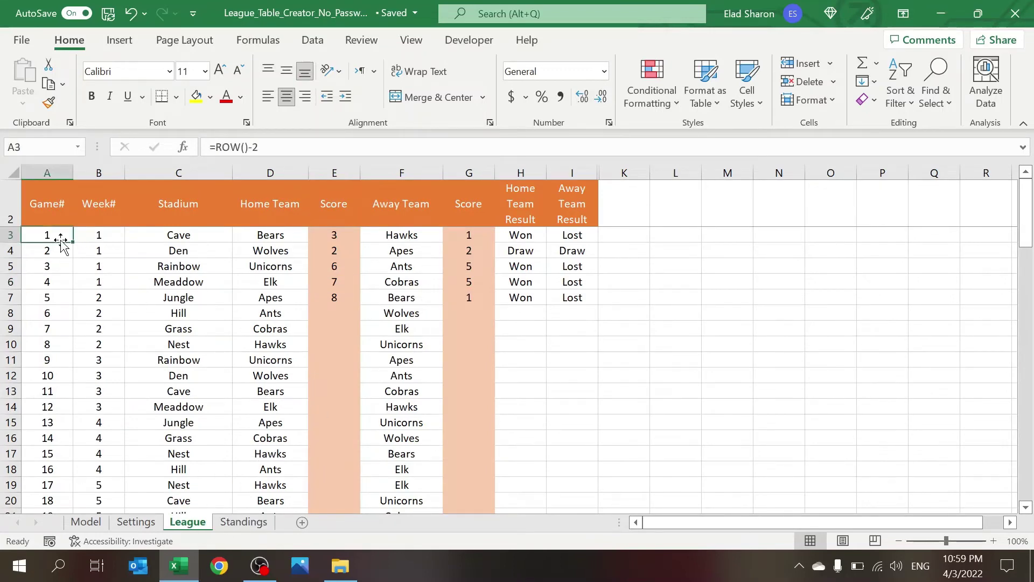
key(Right)
key(Right)
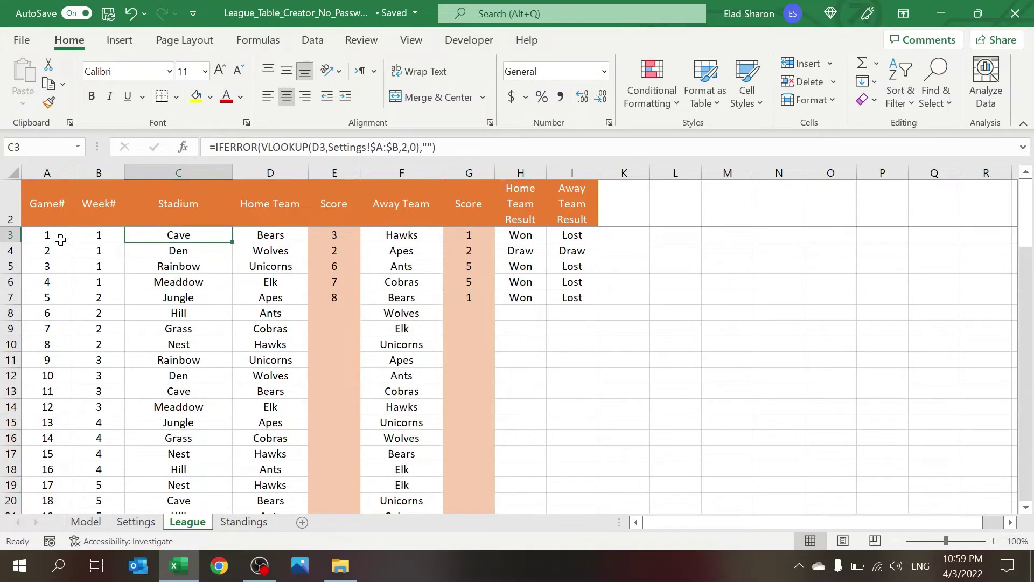
key(Right)
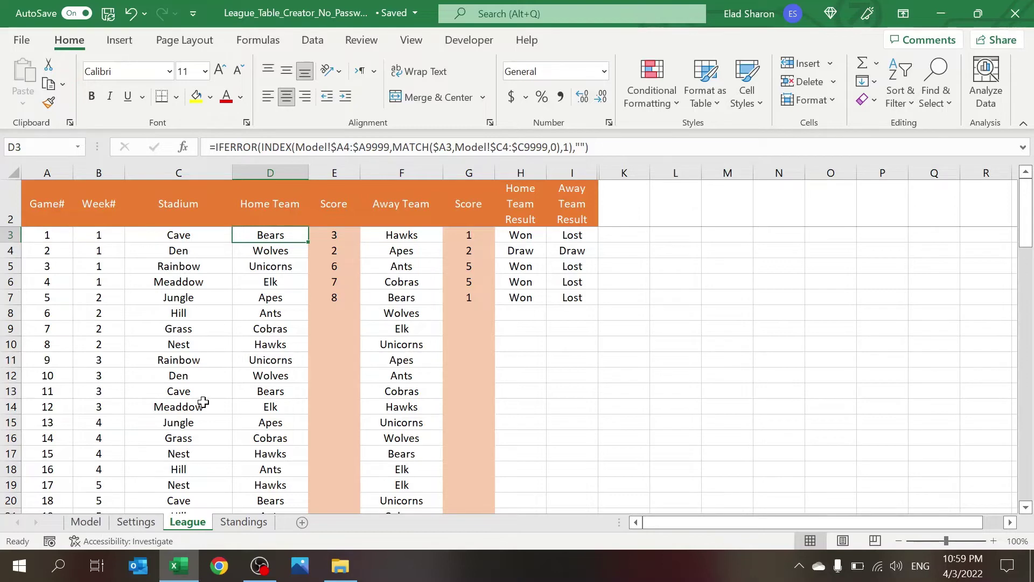
key(Right)
key(Right)
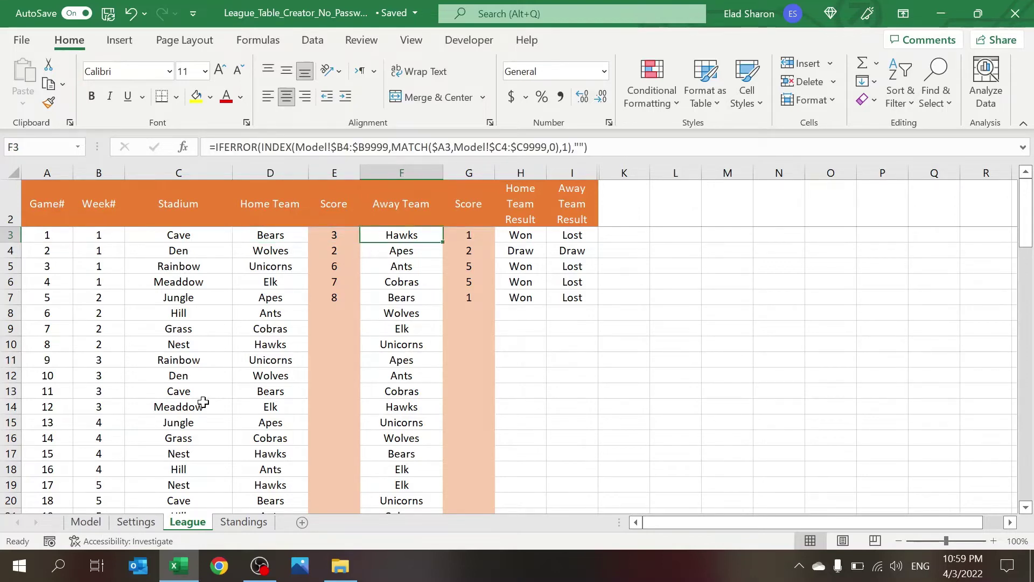
click(15, 172)
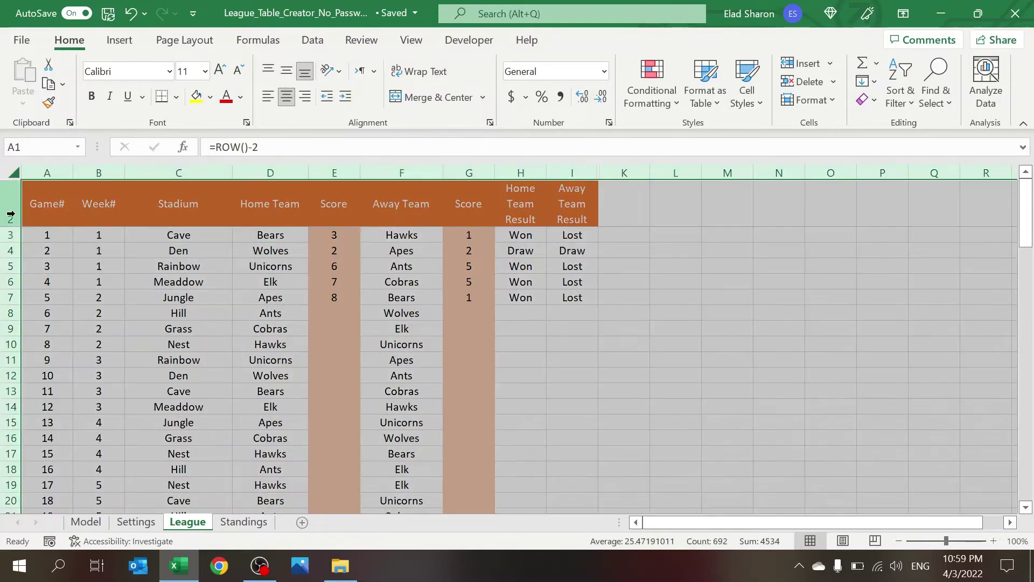
key(ctrl+shift+9)
- Select across the helper row and unhide the Game Played? column
click(223, 344)
click(62, 188)
drag(62, 187, 619, 167)
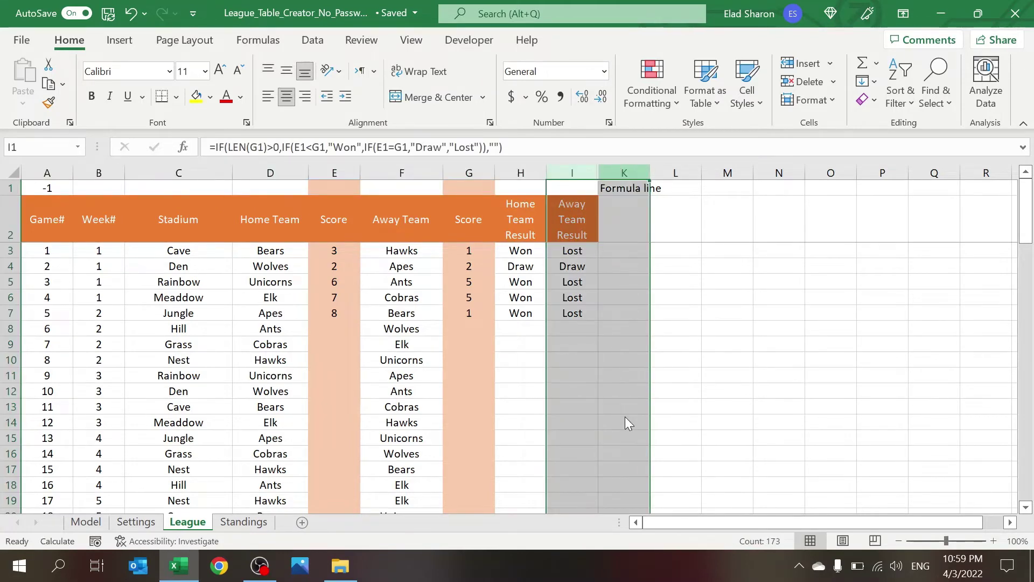
key(ctrl+shift+0)
click(595, 357)
- Browse down the fixture list to the final game 84 and back to the top
click(76, 385)
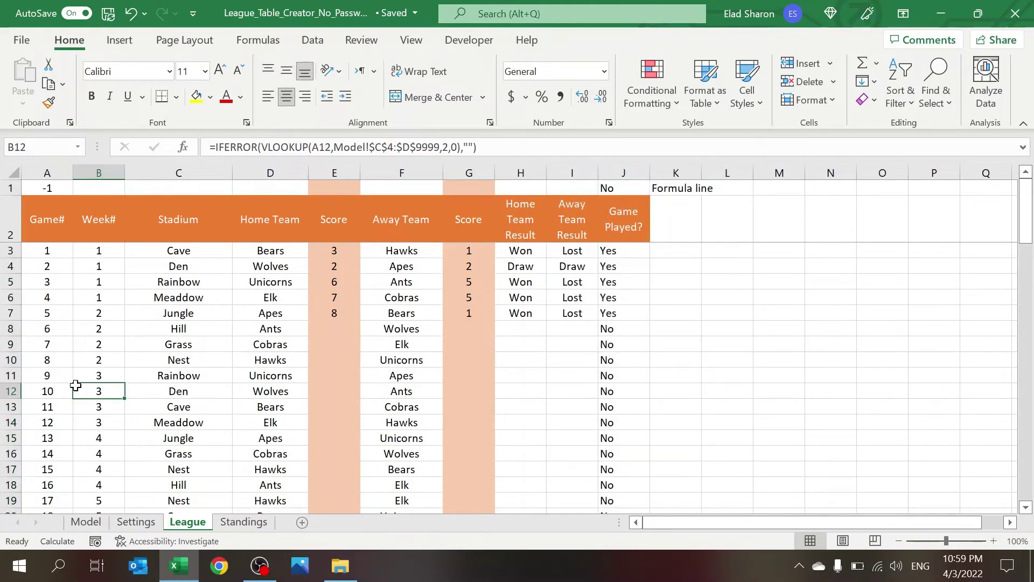
key(Down)
key(Down)
key(Down)
key(Down)
key(Down)
key(Down)
key(Down)
key(Down)
key(Down)
key(Down)
key(Down)
key(Down)
key(Down)
key(Down)
key(Down)
key(Down)
key(Down)
key(Down)
key(Down)
key(Down)
key(Down)
key(Down)
key(Down)
key(Down)
key(Down)
key(Down)
key(Down)
key(Down)
key(Down)
key(Down)
key(Down)
key(Down)
key(Down)
key(Down)
key(Down)
key(Down)
key(Down)
key(Down)
key(Down)
key(Down)
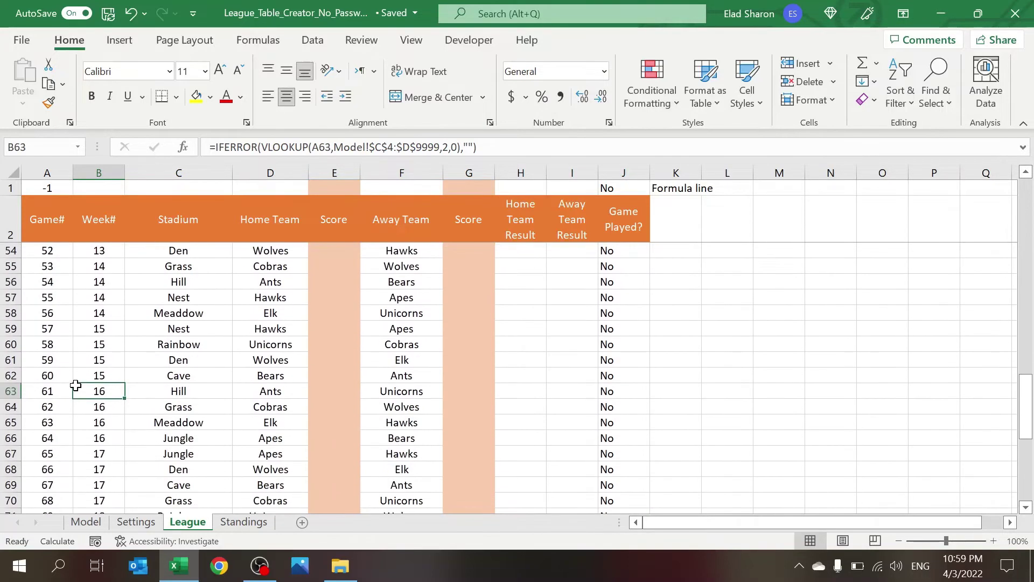
key(Up)
key(Up)
key(Up)
key(Up)
key(Up)
key(Up)
key(Up)
key(Up)
key(Up)
key(Up)
key(Up)
key(Up)
key(Up)
key(Up)
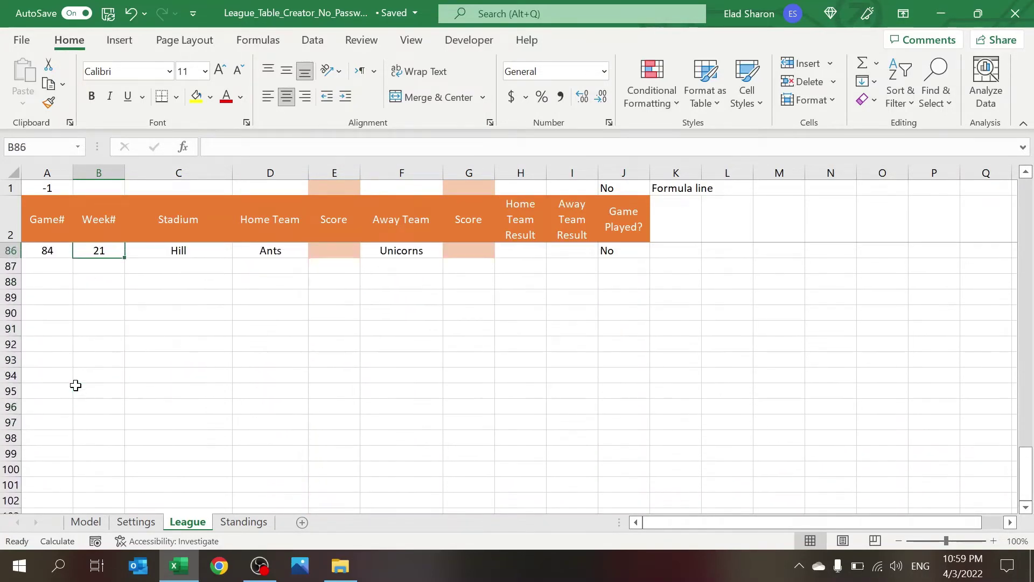
key(Down)
key(Down)
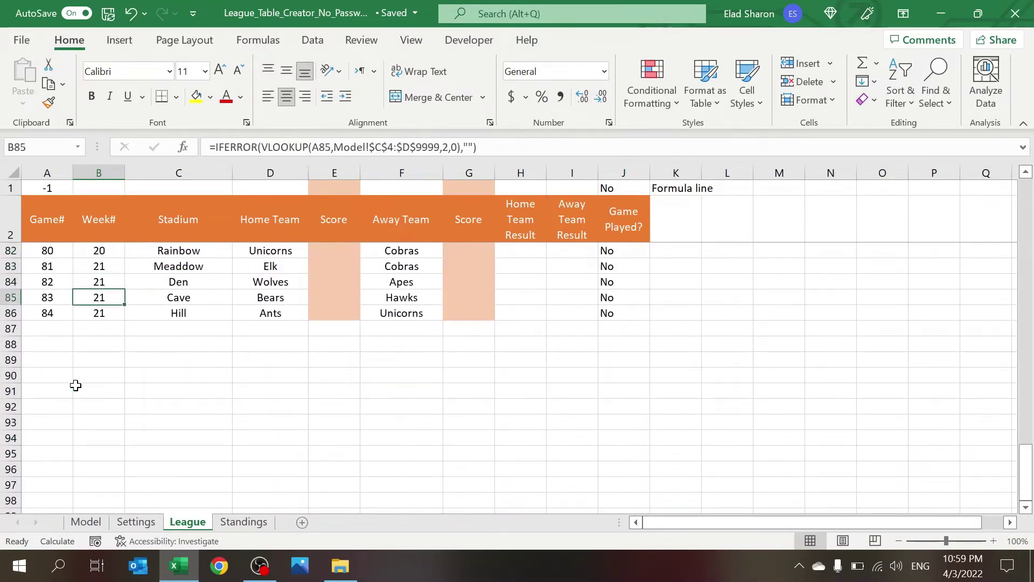
key(Down)
key(Page_Up)
key(Page_Up)
key(Page_Up)
key(Page_Up)
key(Page_Up)
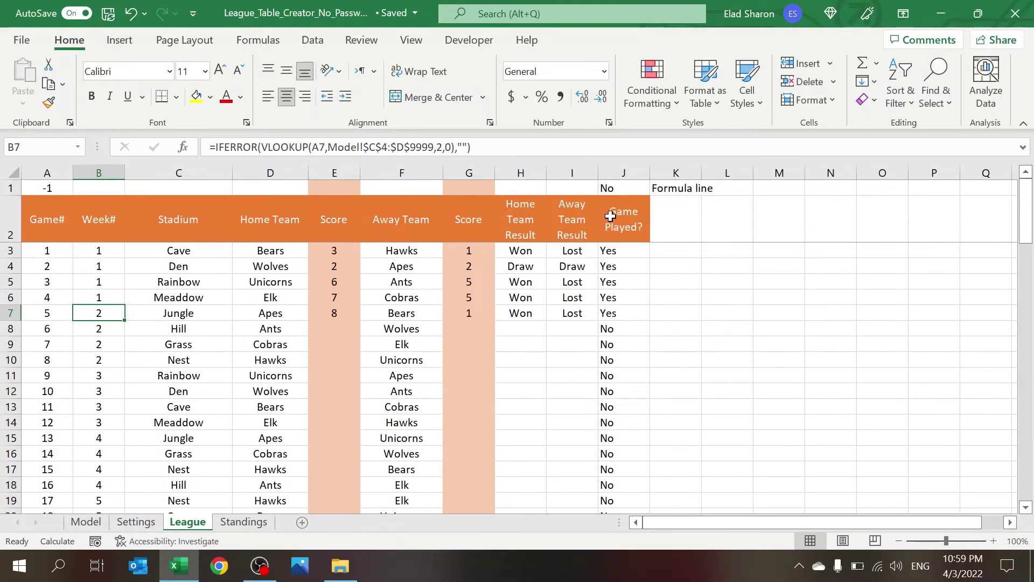
- Check the Game Played? formula in J1 and the home result formula in H8
click(619, 184)
click(621, 173)
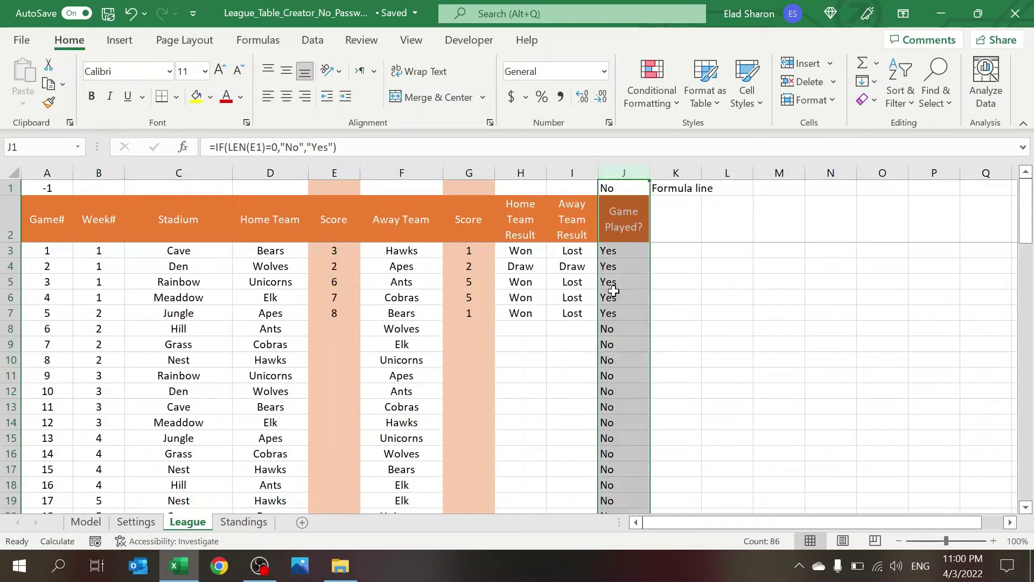
click(609, 345)
click(514, 330)
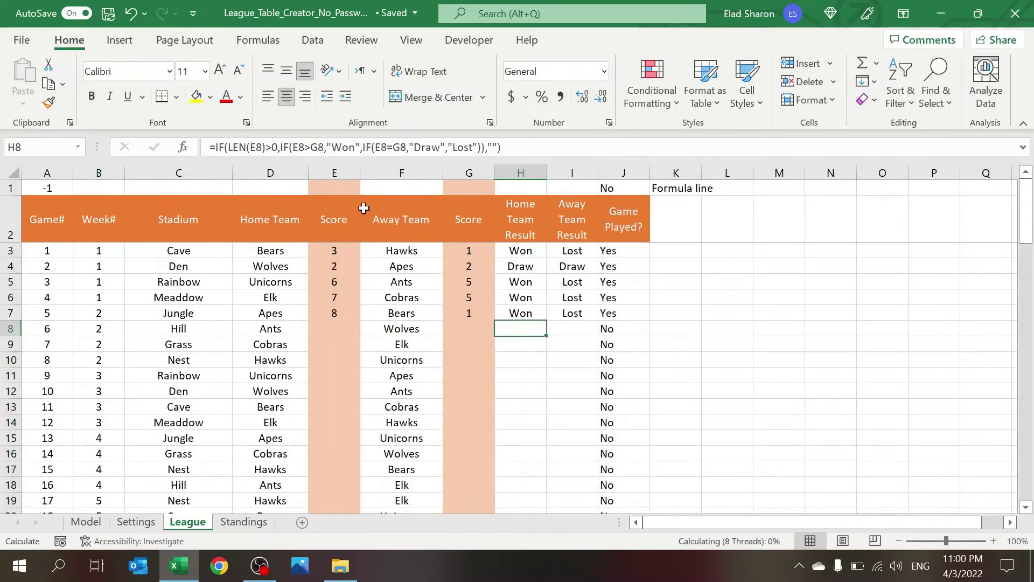
click(244, 521)
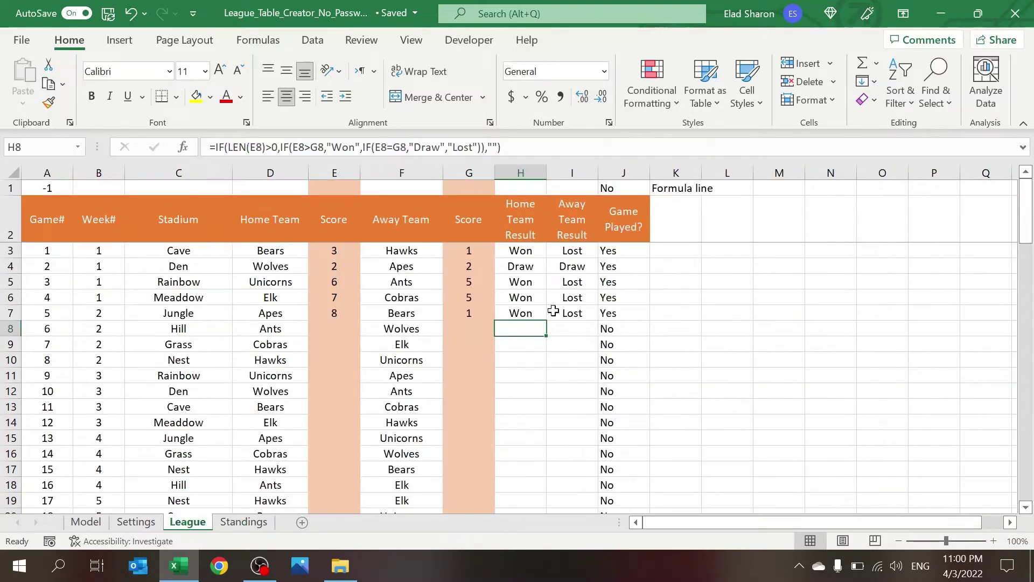
click(195, 524)
- Unhide the hidden Won/Lost/Draw points columns on the Settings sheet
click(338, 171)
click(479, 164)
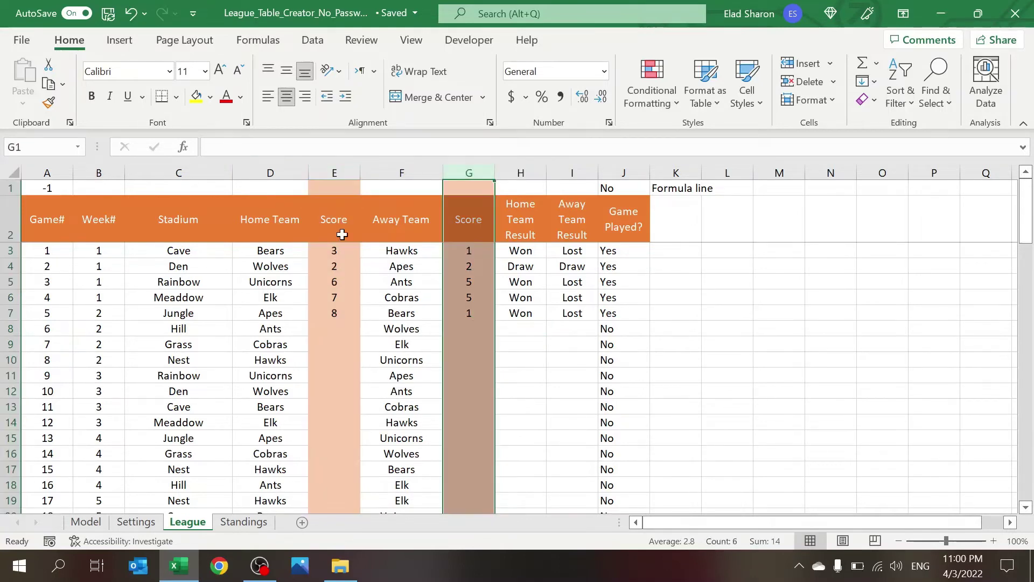
click(149, 523)
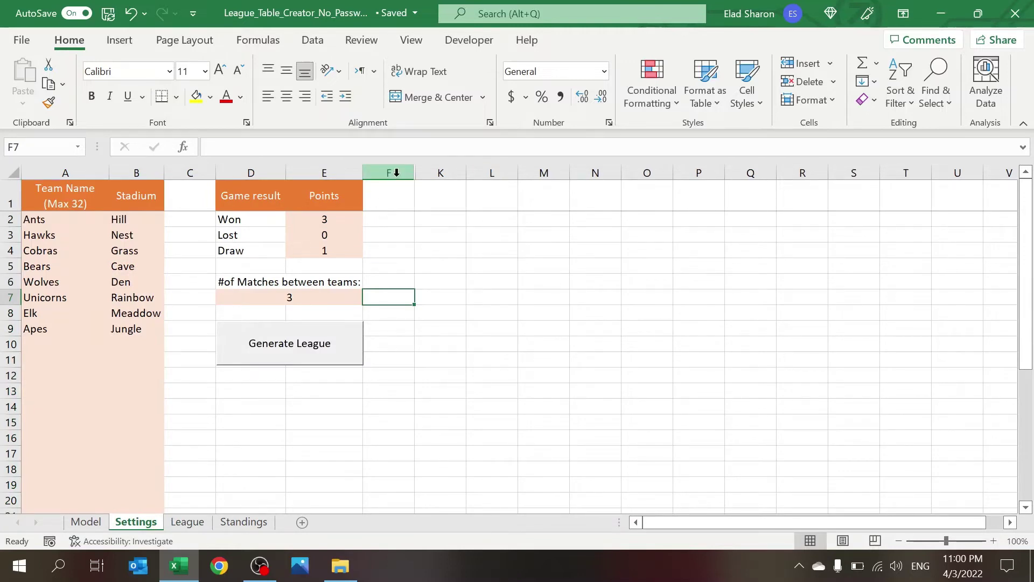
drag(392, 173, 424, 167)
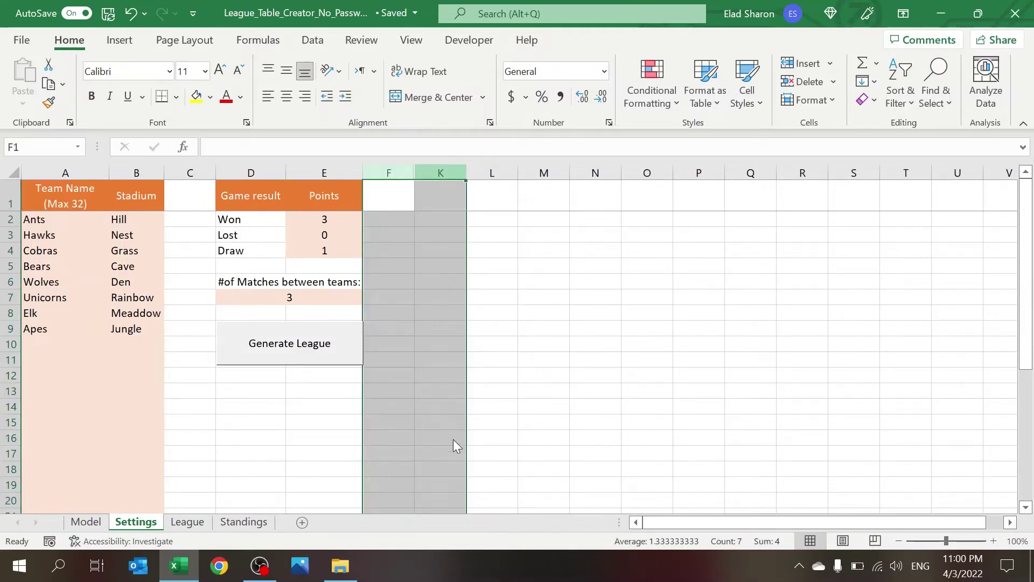
key(ctrl+shift+0)
click(491, 375)
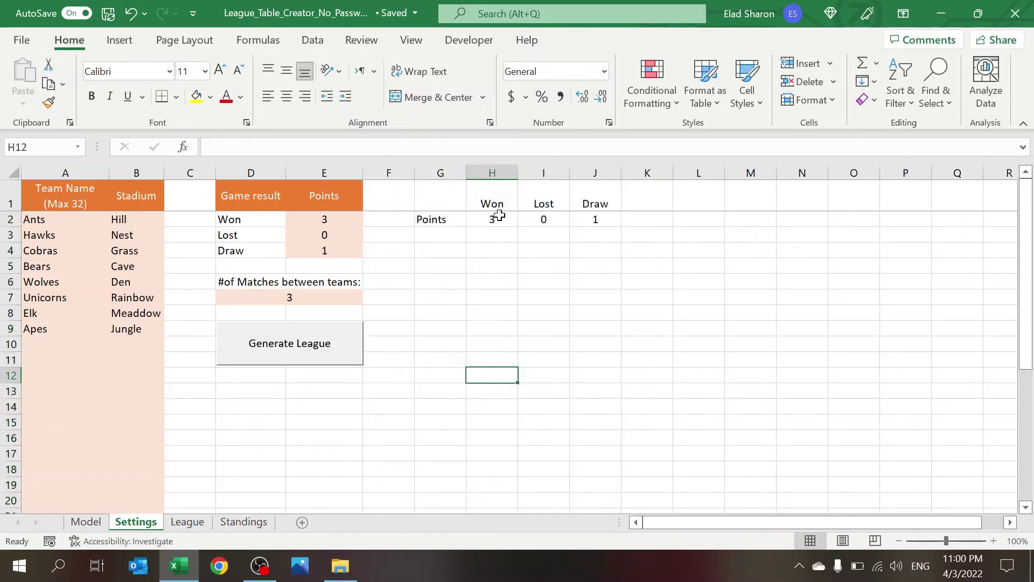
- Confirm the Won and Lost points cells link to E2 and E3 in the Game result table
click(501, 218)
click(552, 219)
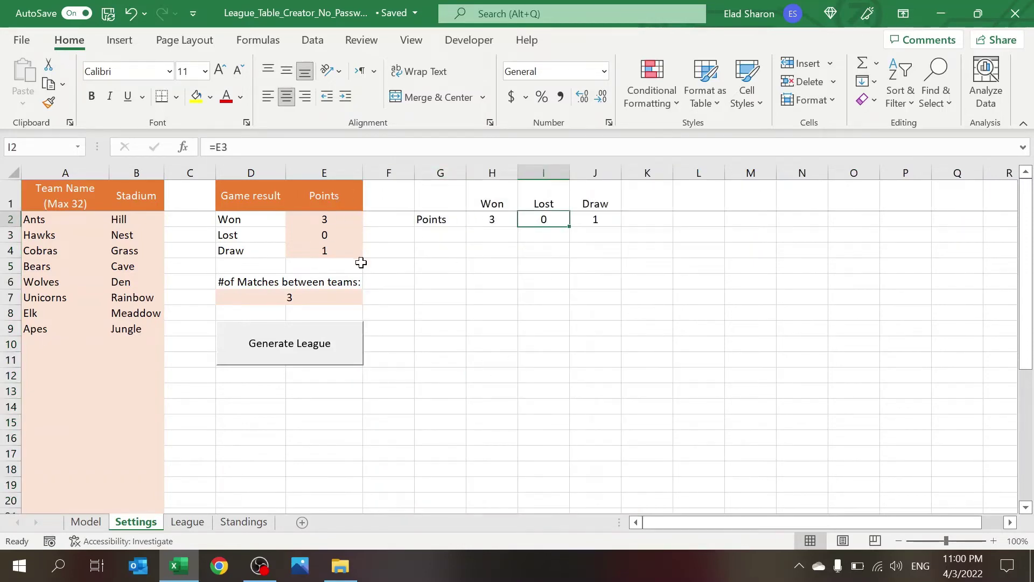
click(266, 208)
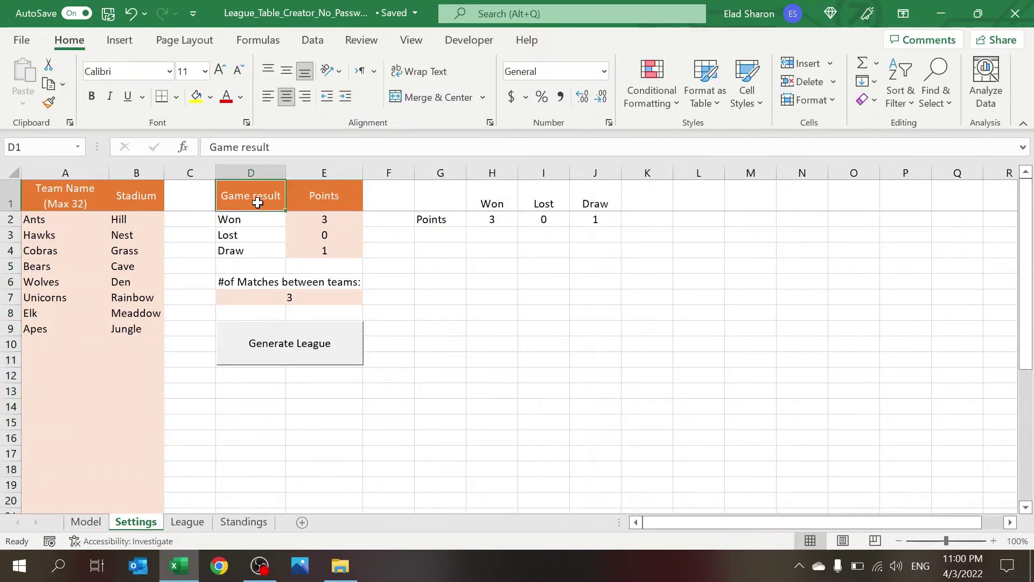
drag(265, 209, 320, 251)
click(506, 219)
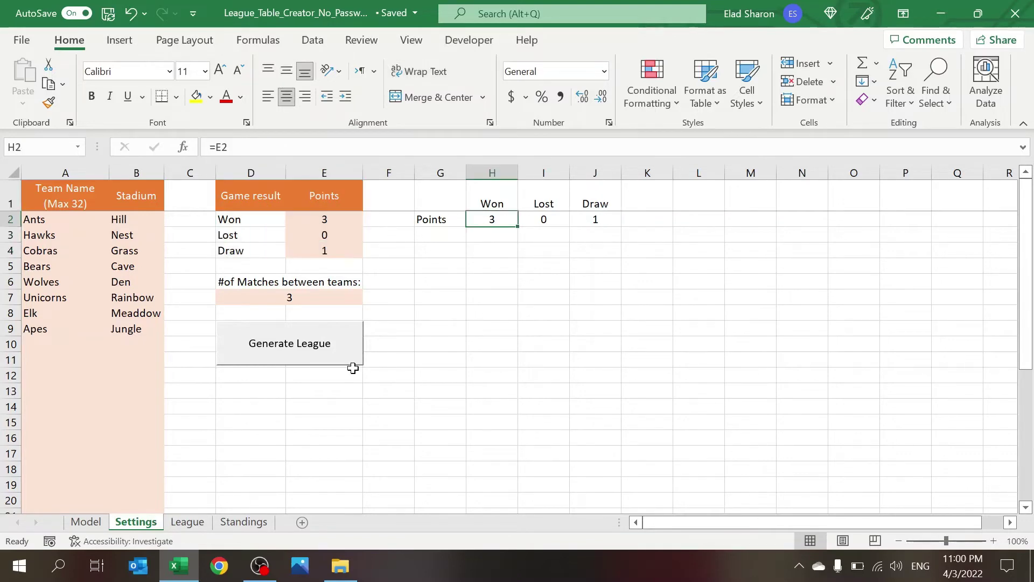
- Inspect the Apes Points formula in the Standings sheet without changing it
click(193, 522)
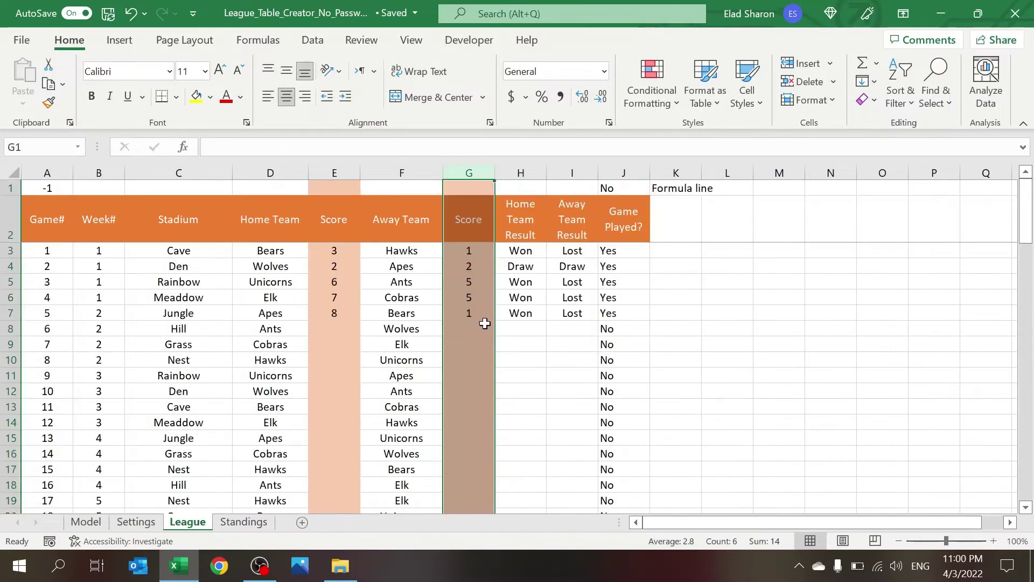
click(243, 521)
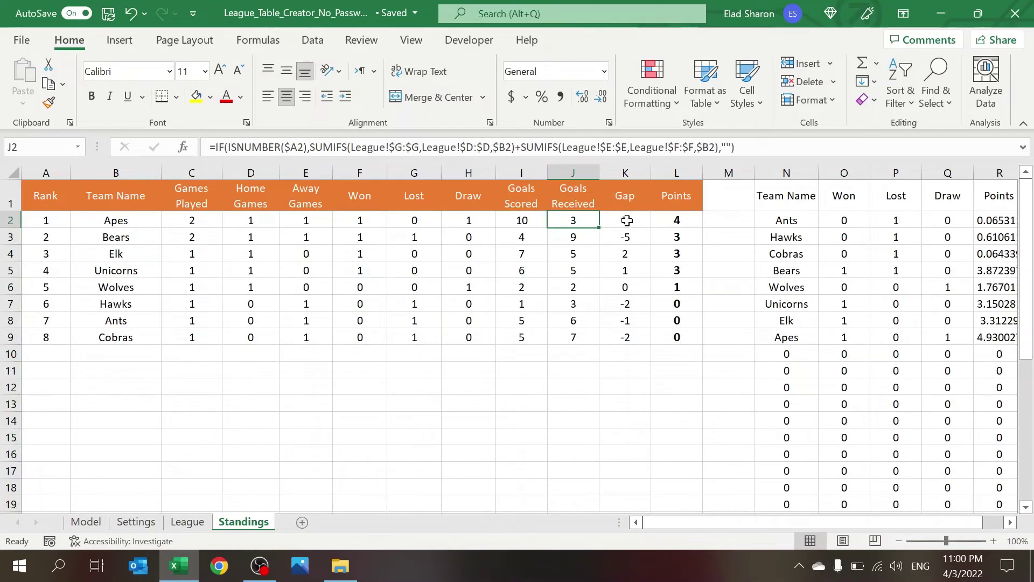
click(674, 218)
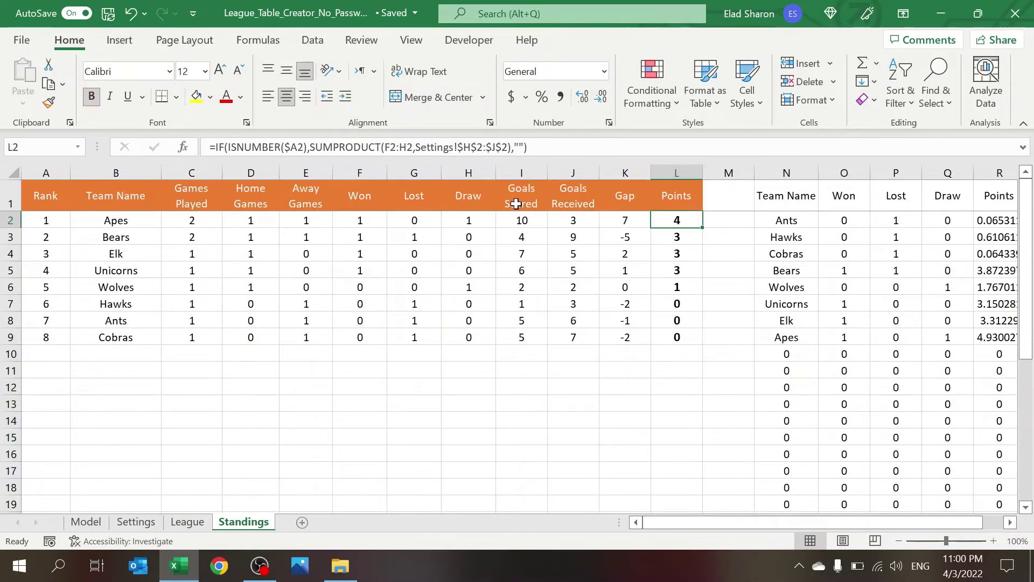
click(306, 144)
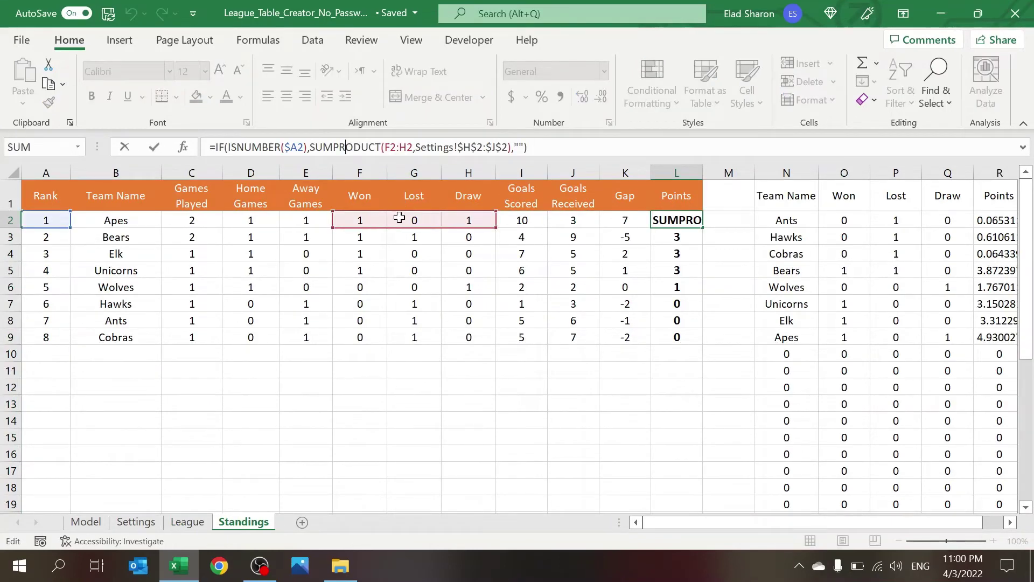
key(Escape)
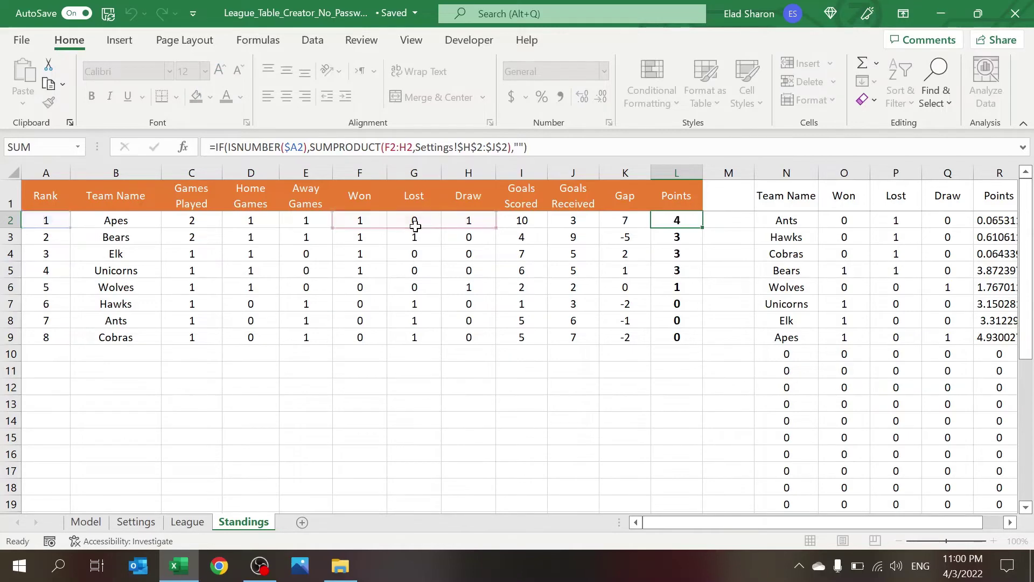
- Return to Settings and select the 3/0/1 Won/Lost/Draw points row
click(186, 520)
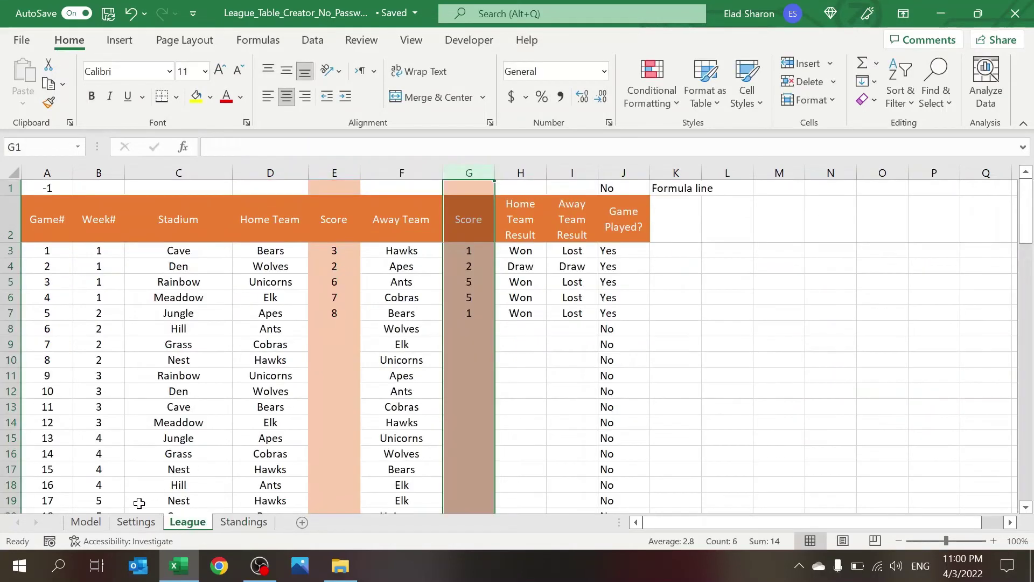
click(136, 521)
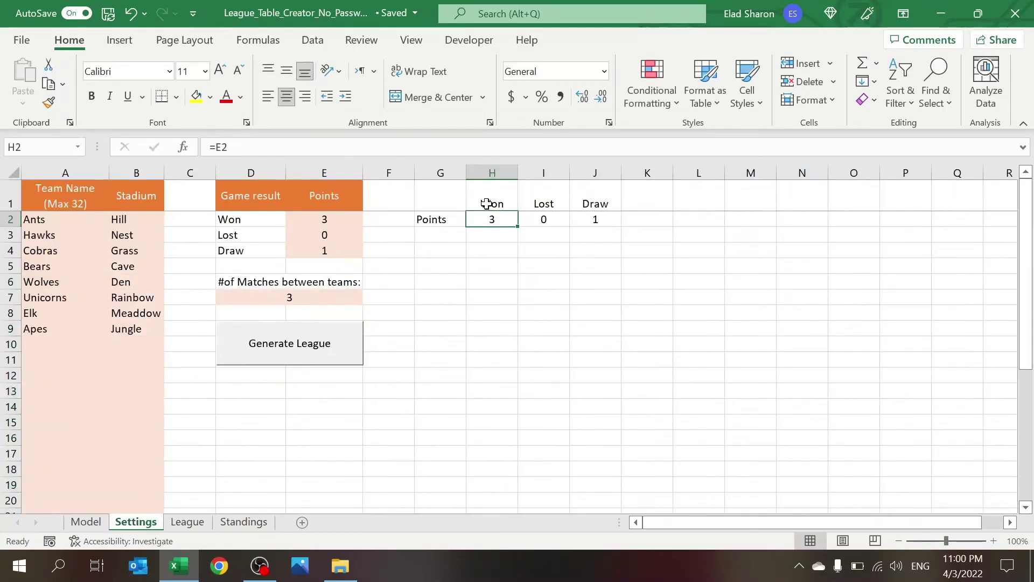
drag(446, 209, 608, 218)
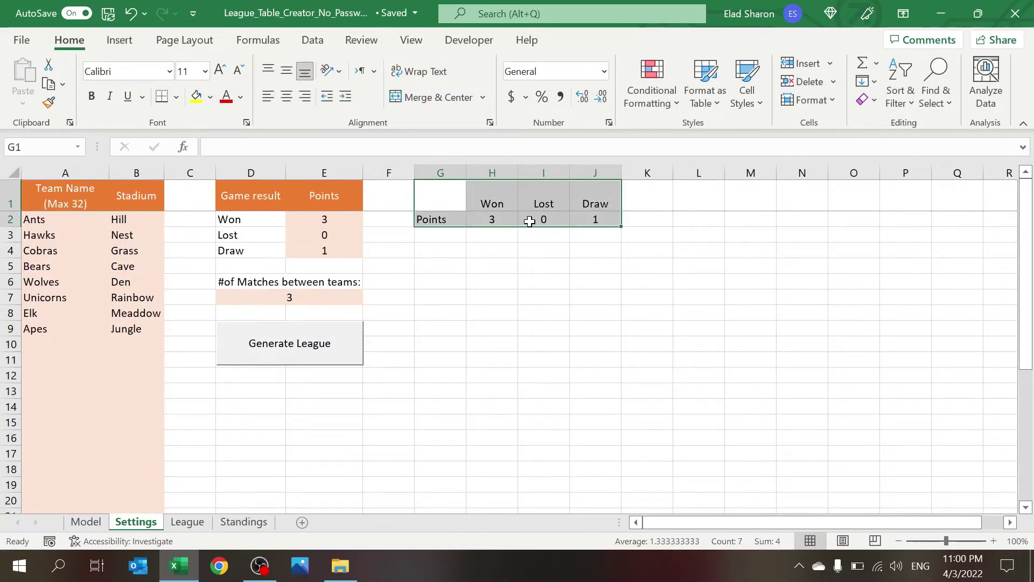
click(494, 238)
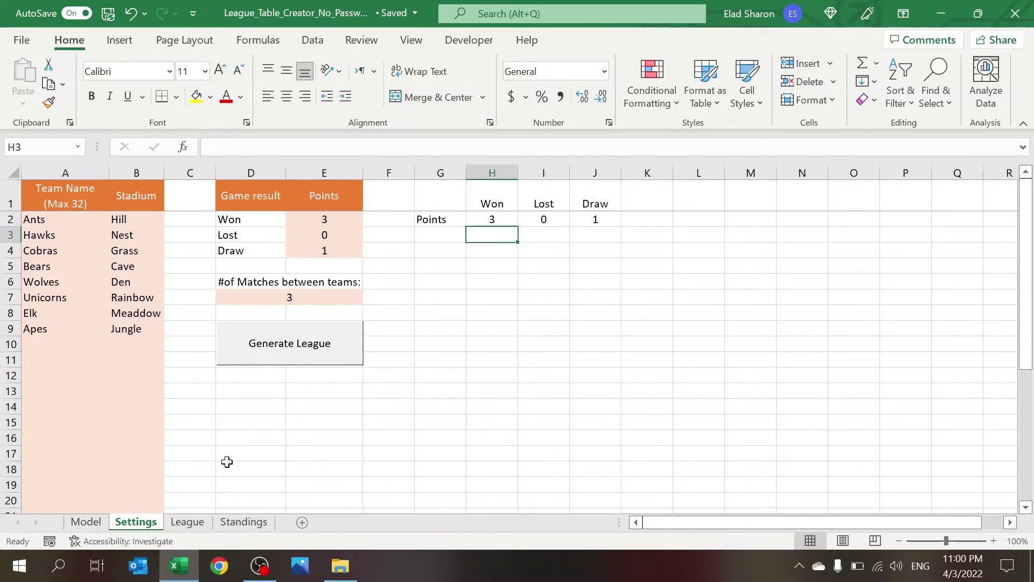
click(96, 519)
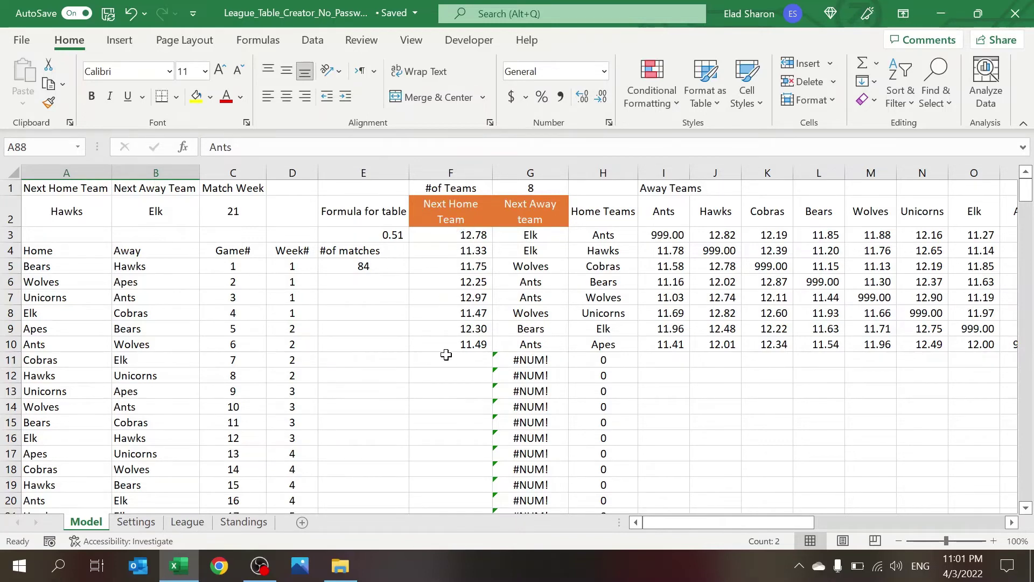
click(459, 169)
click(821, 421)
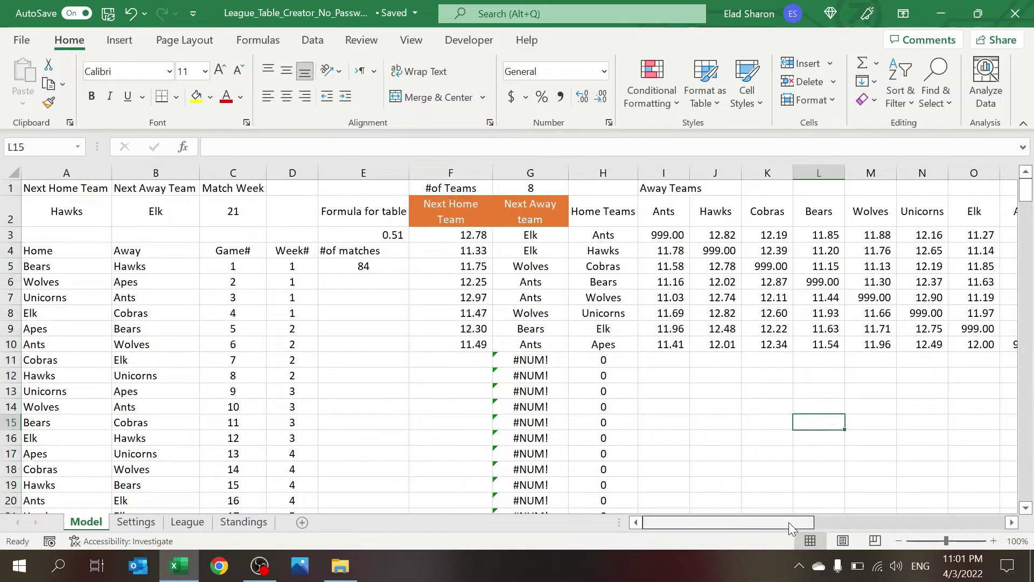
drag(792, 521, 814, 522)
drag(426, 235, 783, 345)
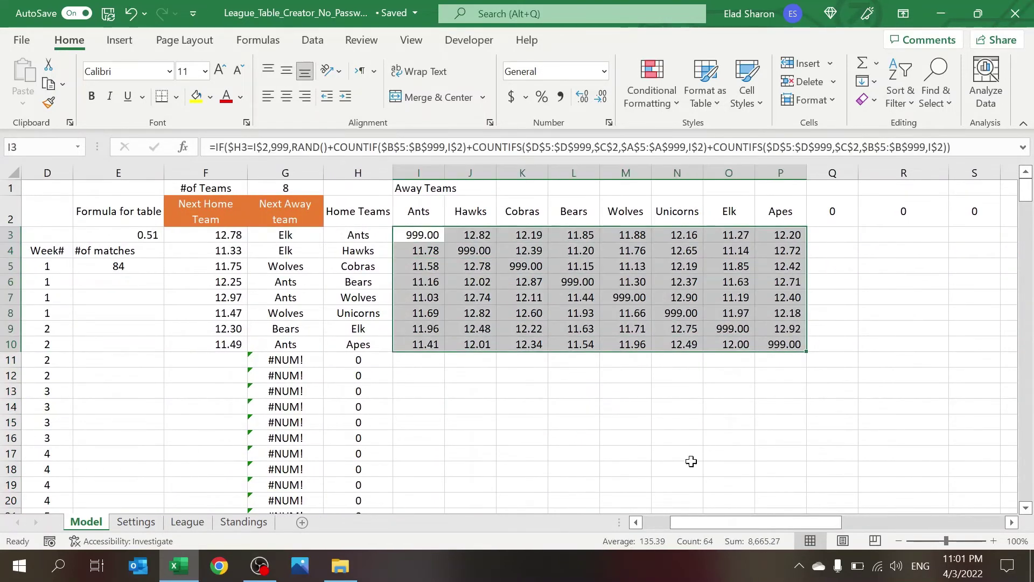
click(636, 522)
click(636, 521)
click(636, 522)
click(447, 402)
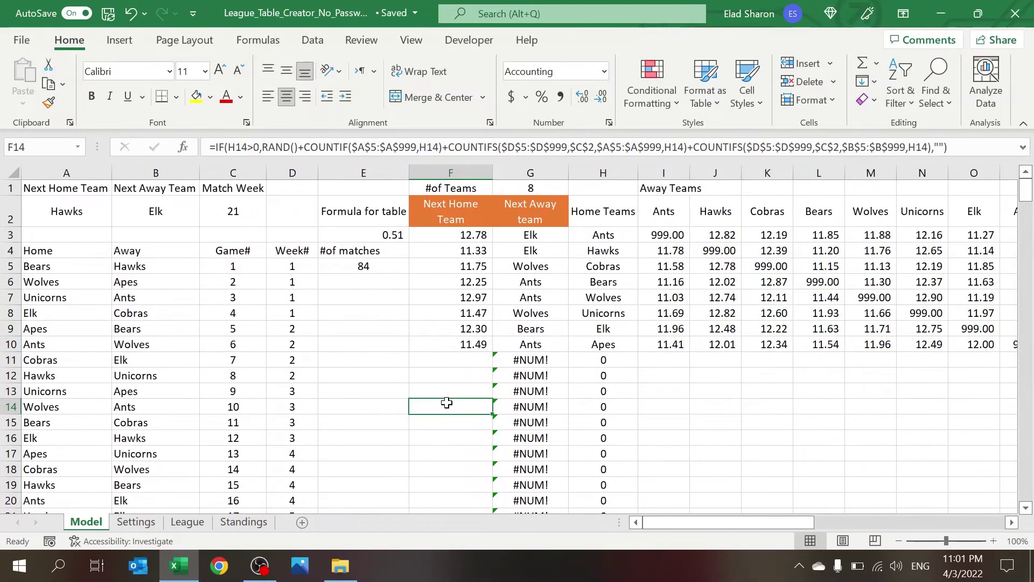
click(452, 235)
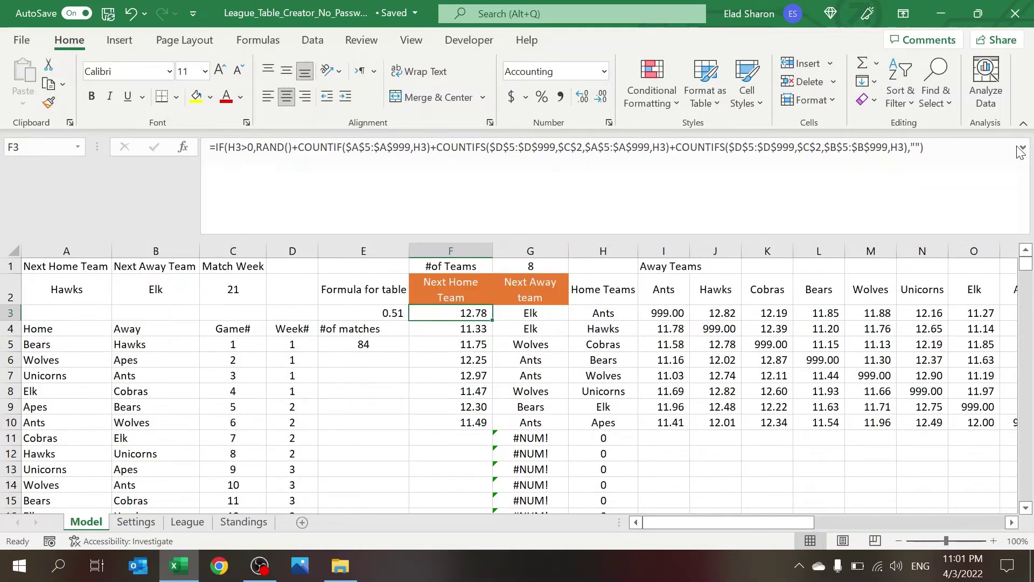
click(956, 147)
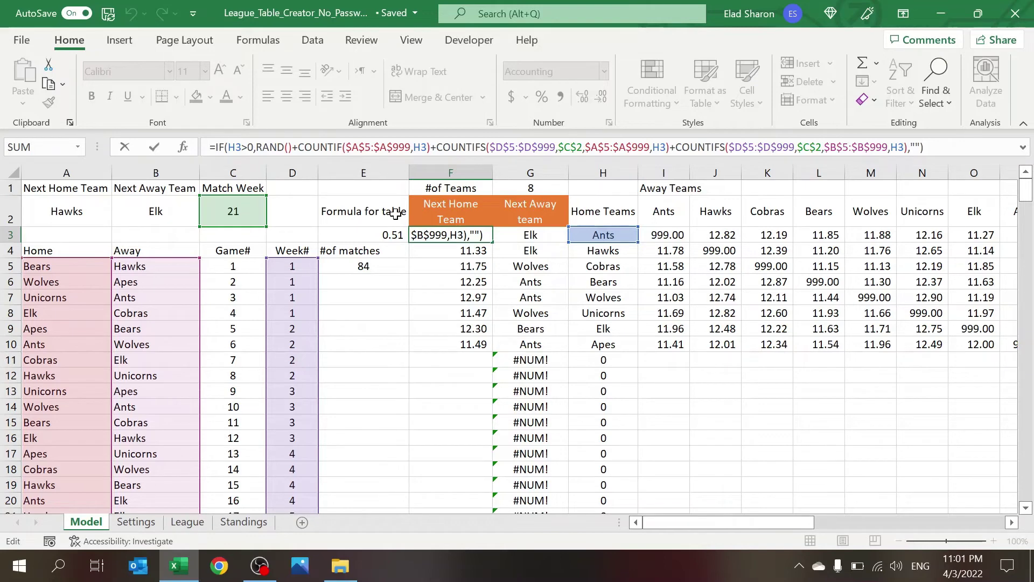
key(ctrl+Return)
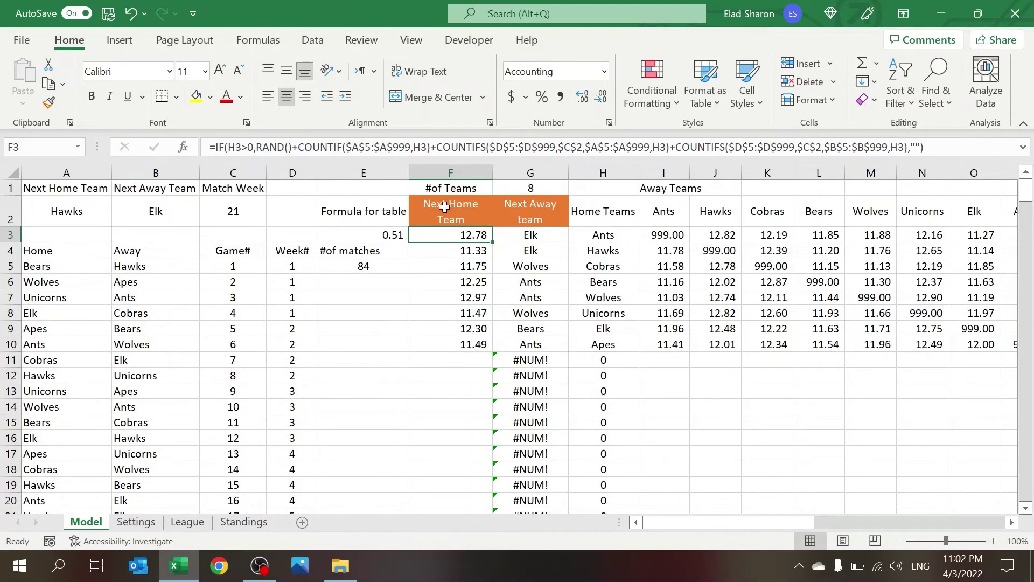
click(67, 215)
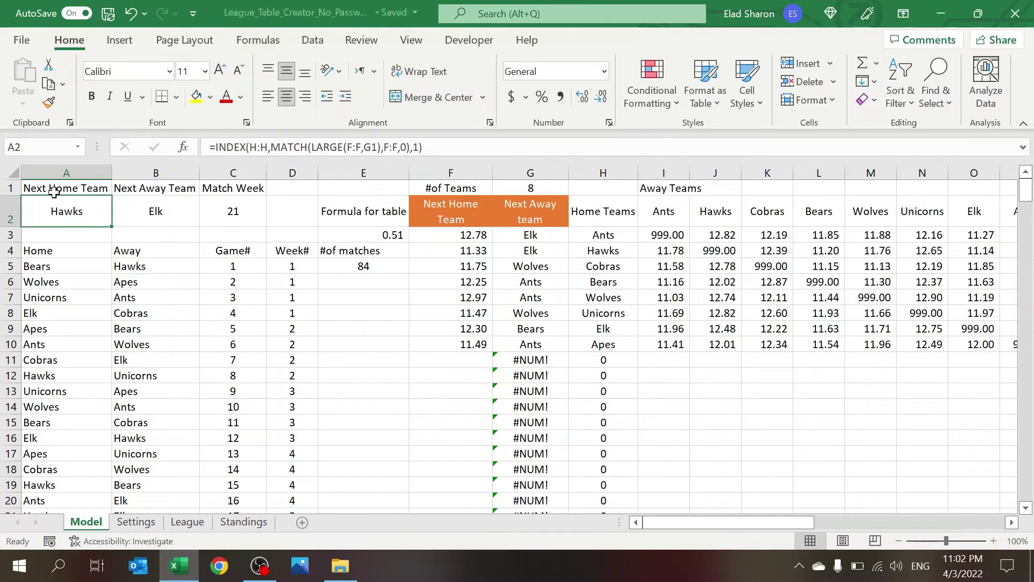
click(473, 154)
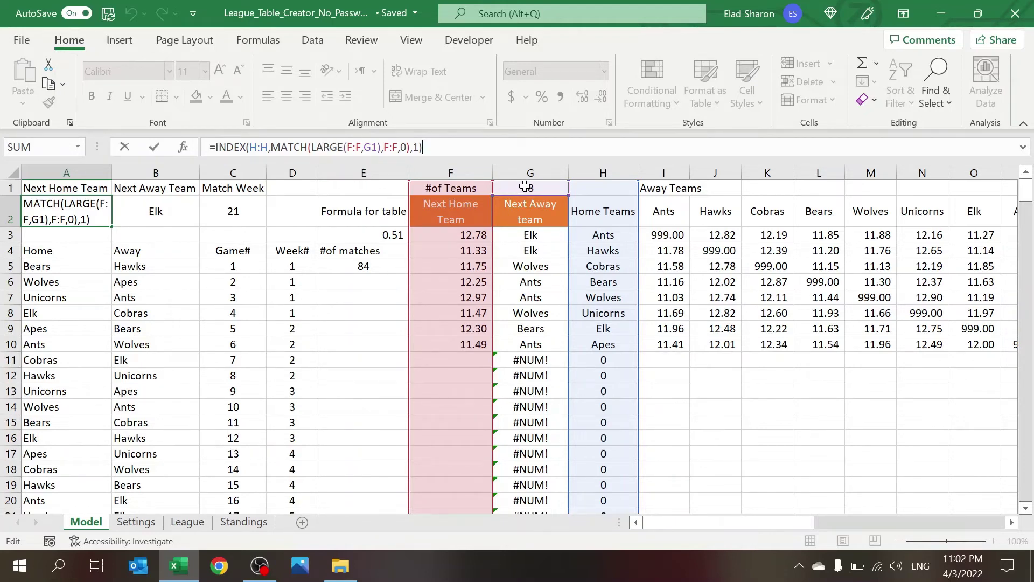
key(ctrl+Return)
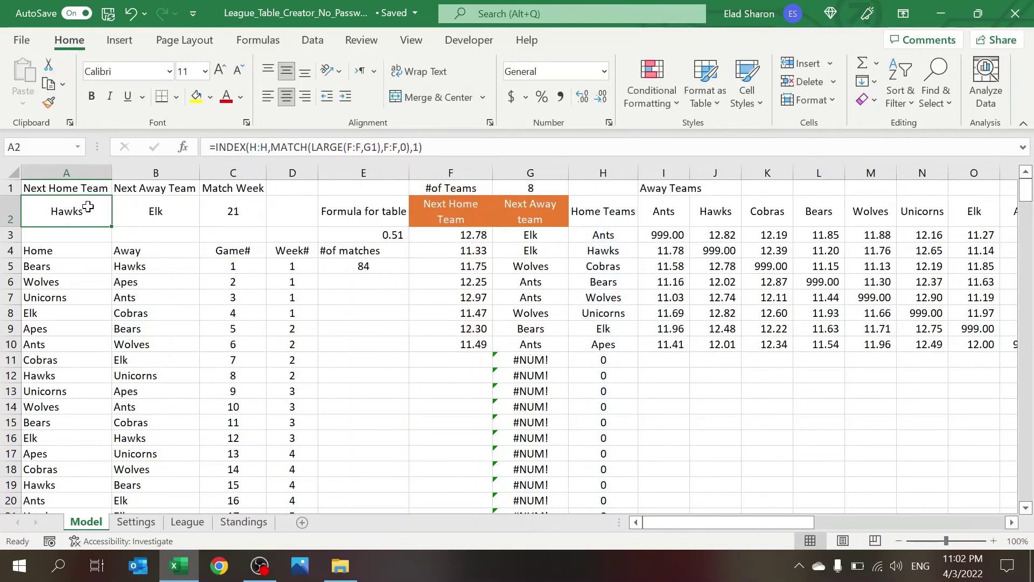
click(606, 251)
click(461, 252)
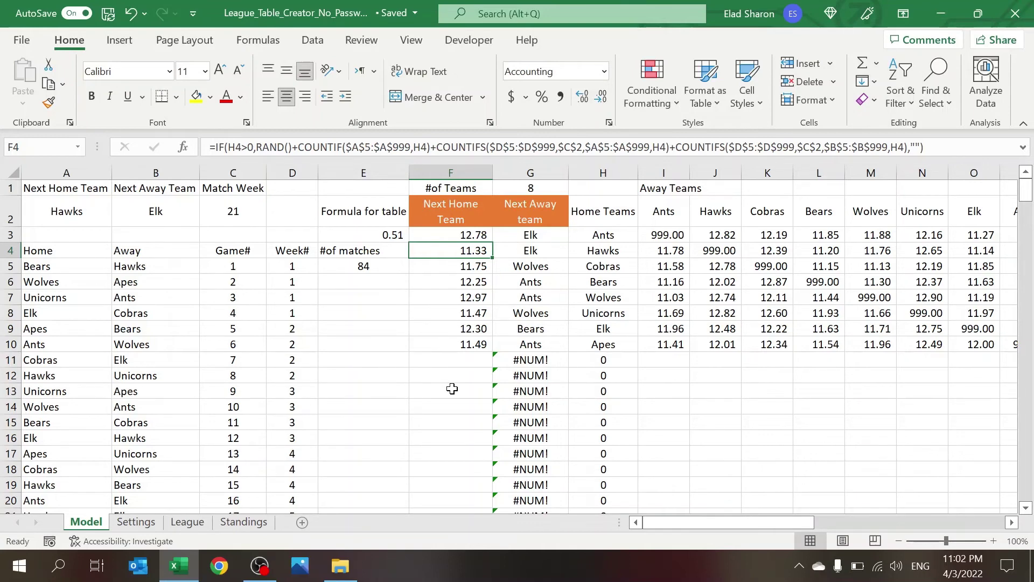
click(699, 235)
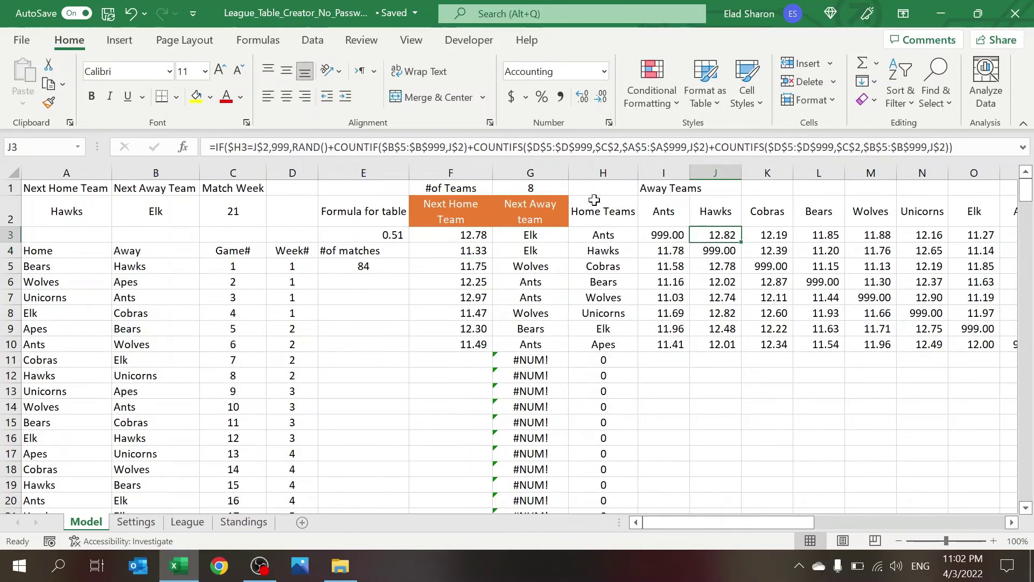
click(411, 155)
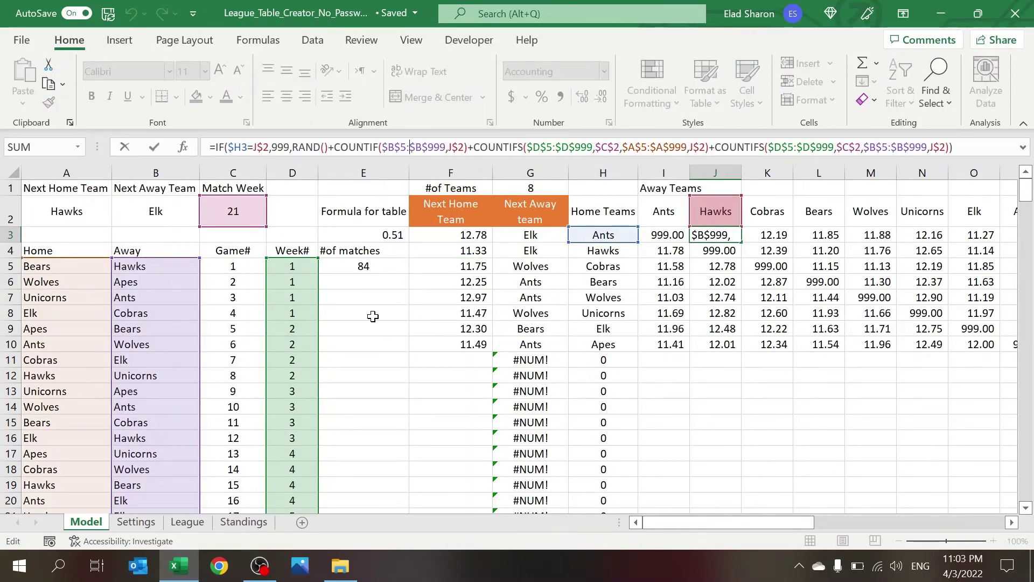
key(Escape)
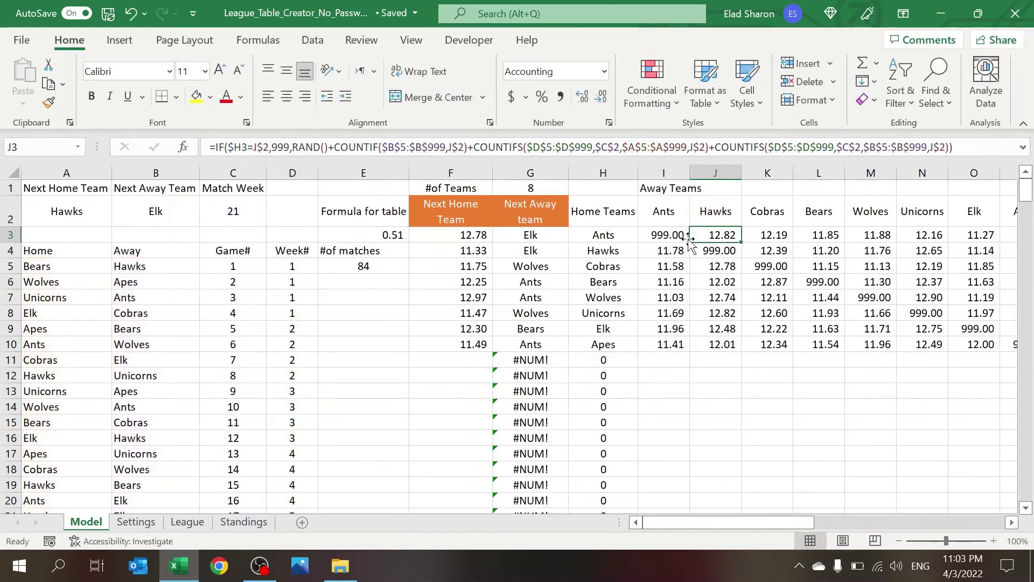
click(533, 235)
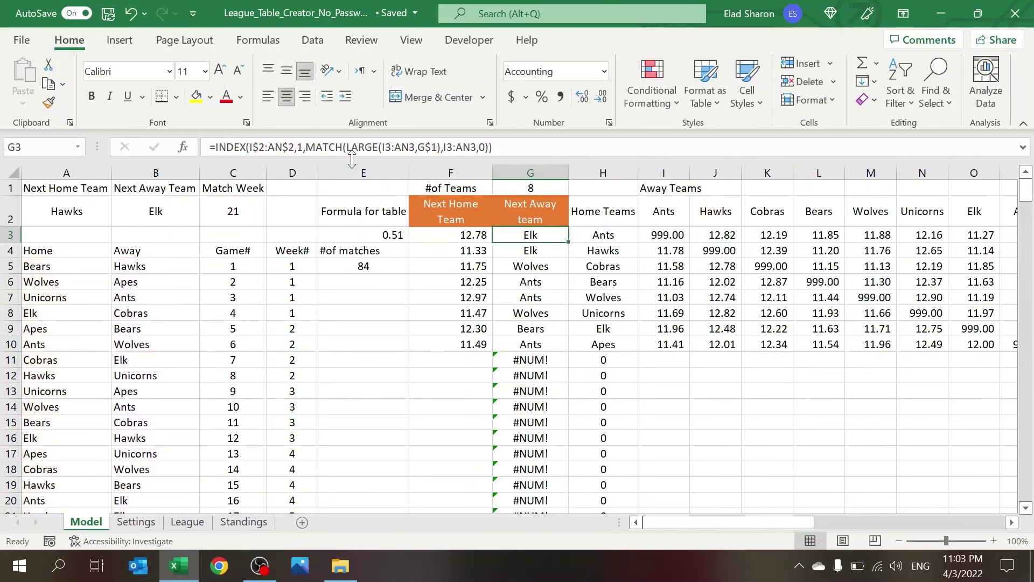
click(420, 153)
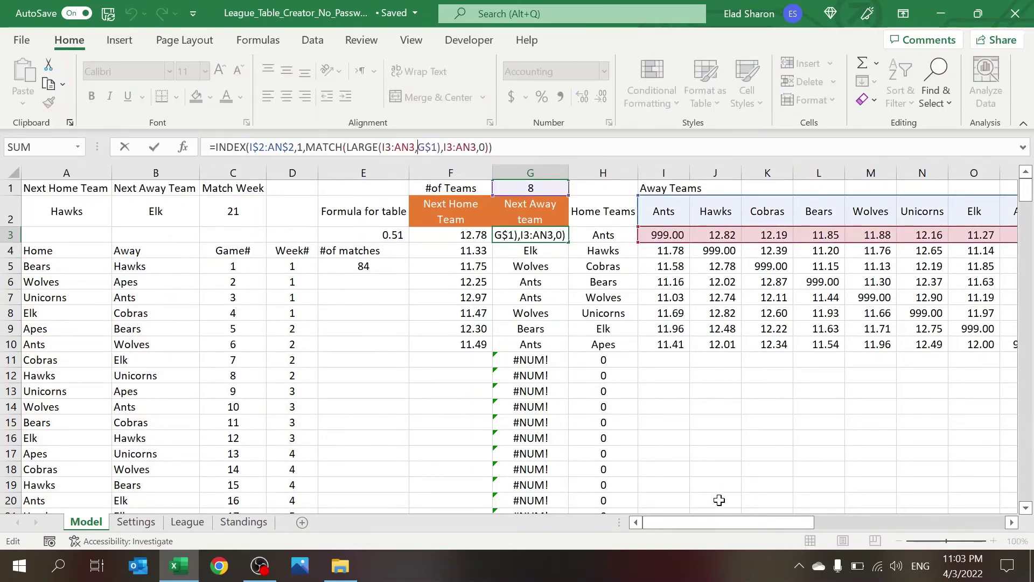
mouse_move(714, 522)
mouse_down()
mouse_move(775, 522)
mouse_move(712, 522)
mouse_up()
click(668, 235)
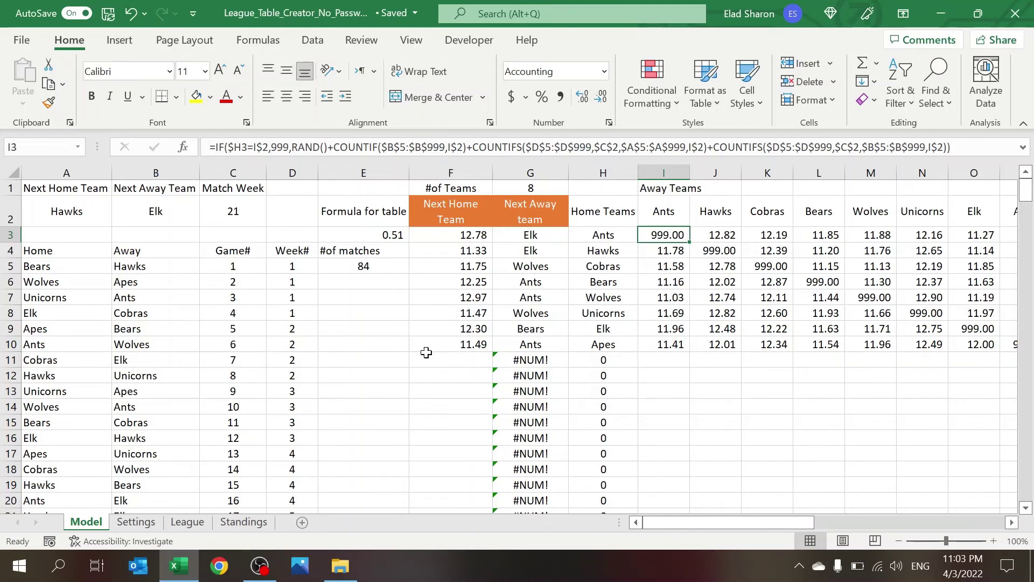
click(371, 234)
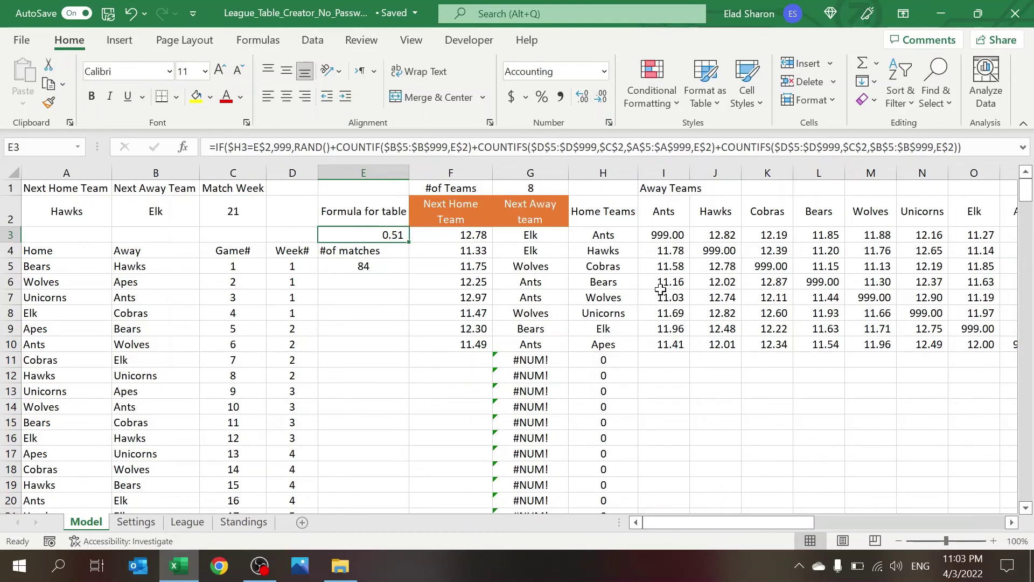
click(695, 405)
drag(679, 521, 892, 539)
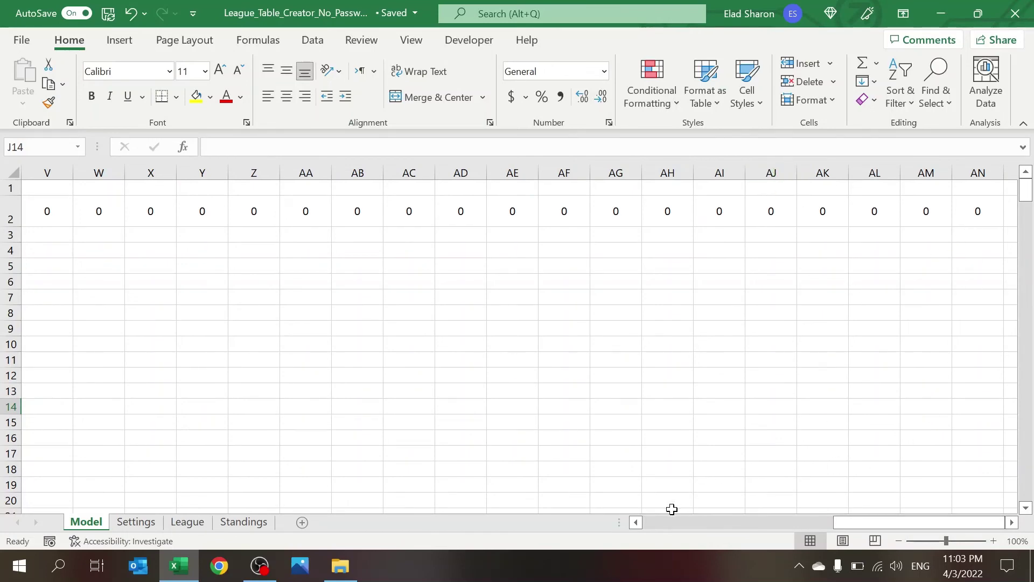
click(658, 521)
click(649, 522)
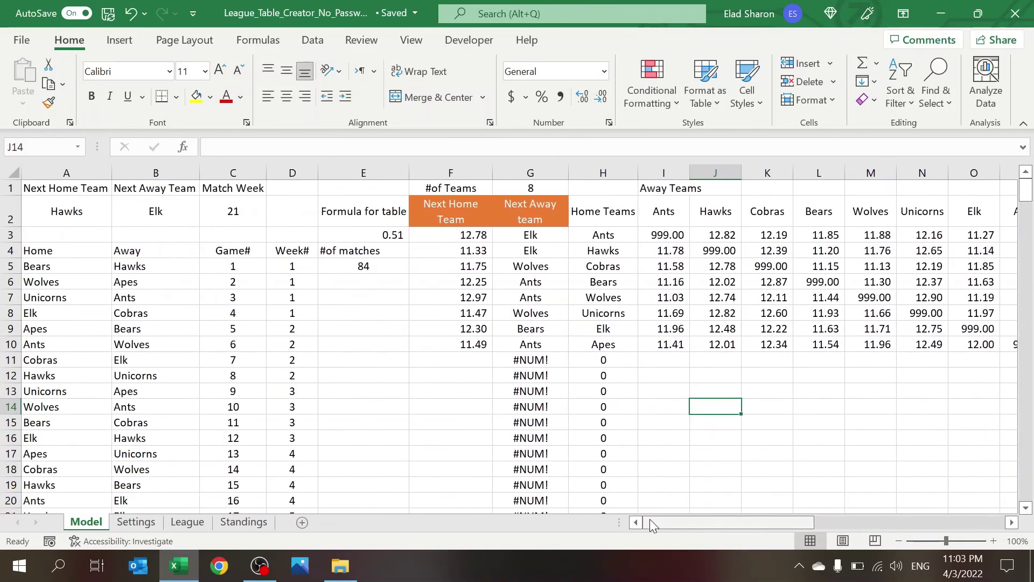
click(631, 442)
scroll(633, 443, down, 7)
scroll(633, 442, up, 7)
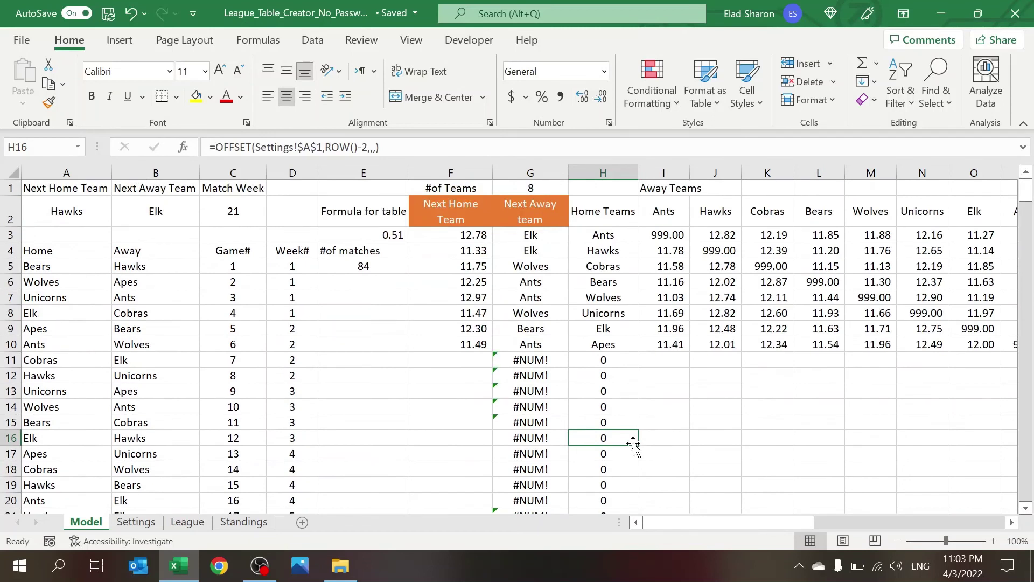
click(713, 429)
click(670, 378)
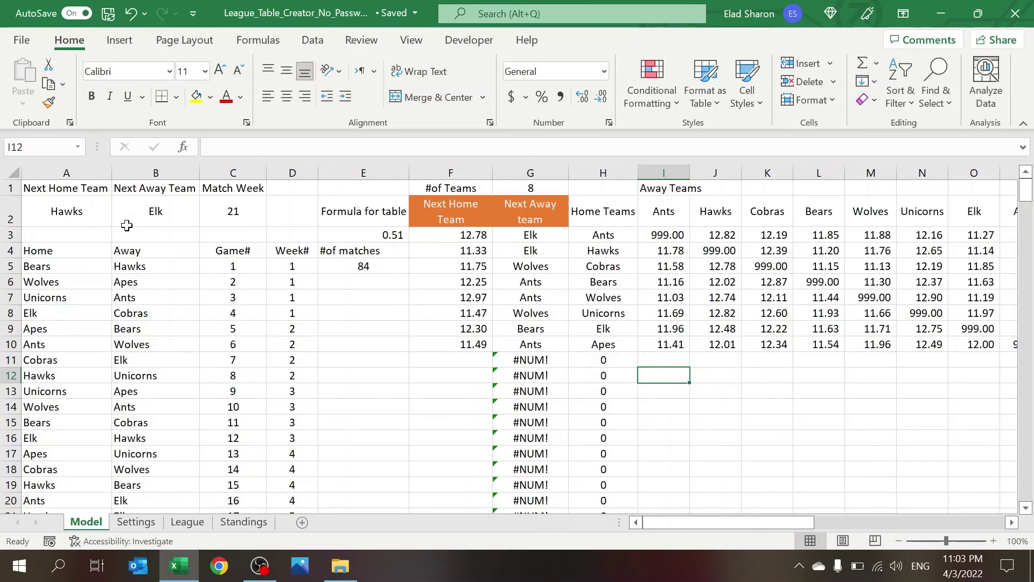
drag(75, 215, 254, 202)
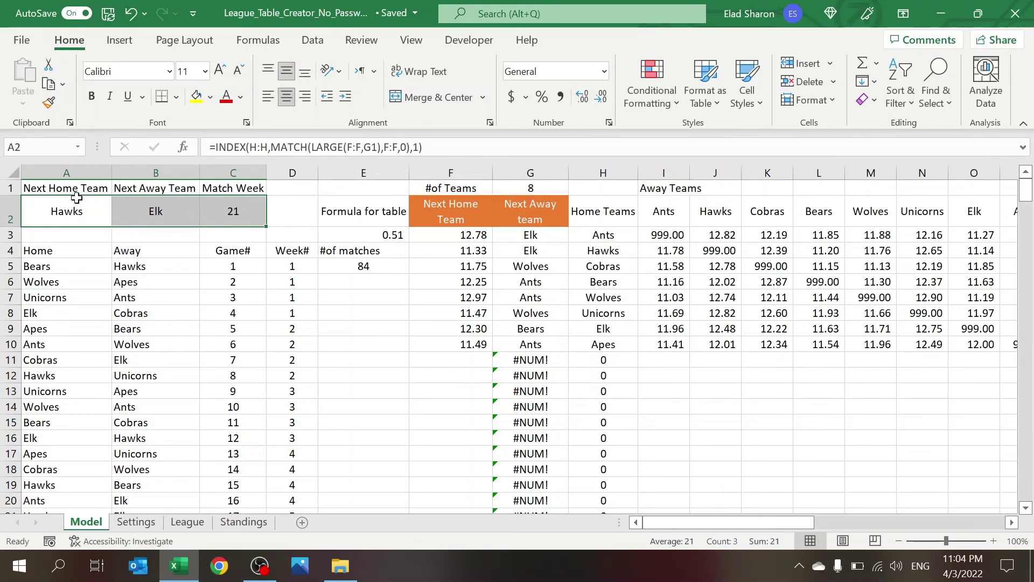
drag(74, 202, 132, 201)
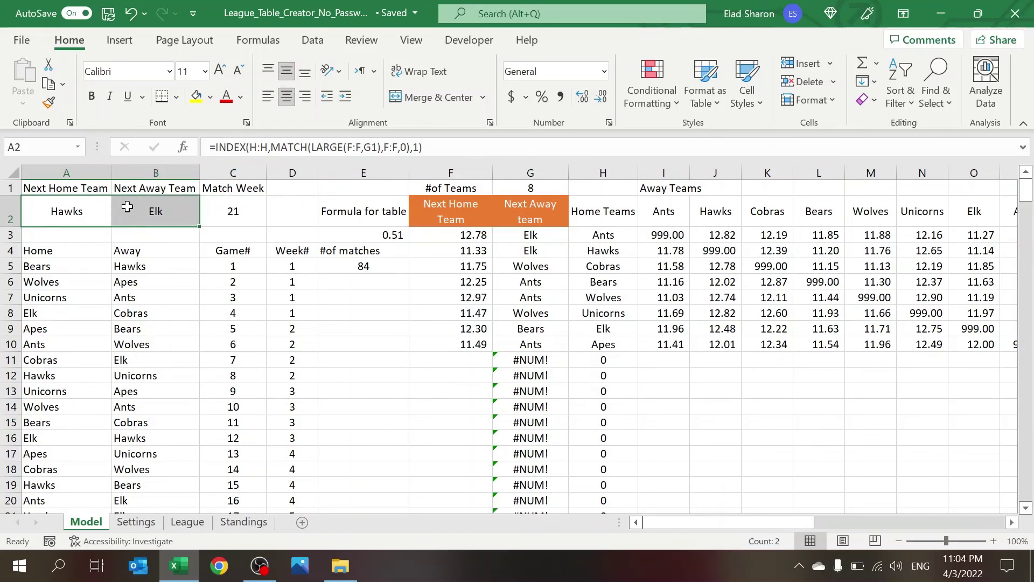
click(139, 268)
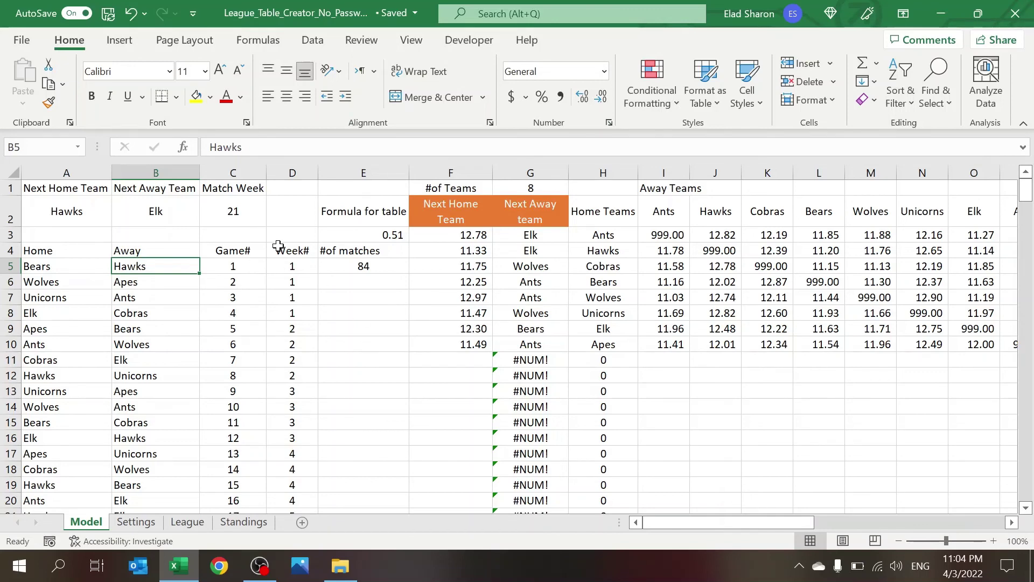
click(237, 200)
key(F2)
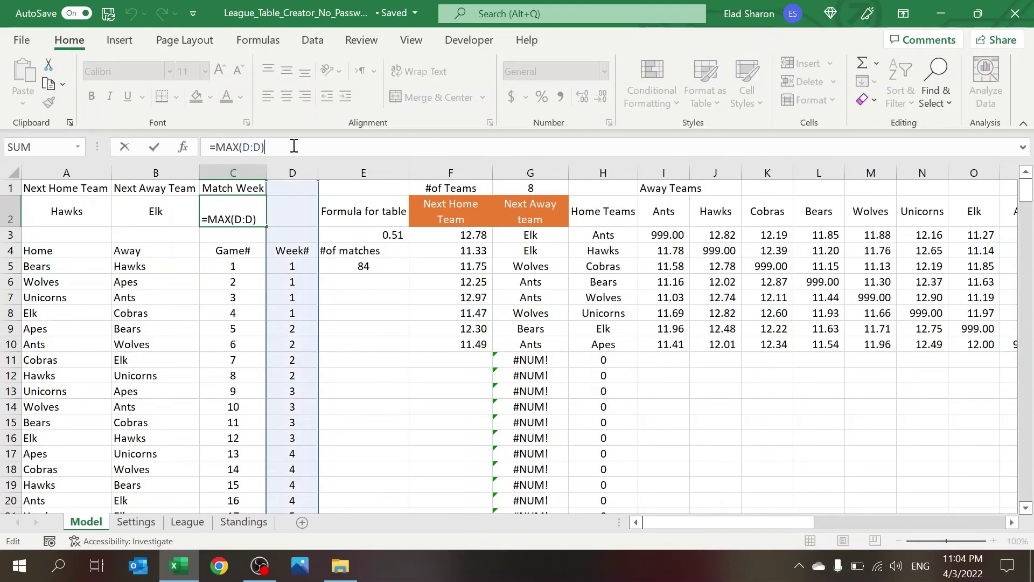
key(Escape)
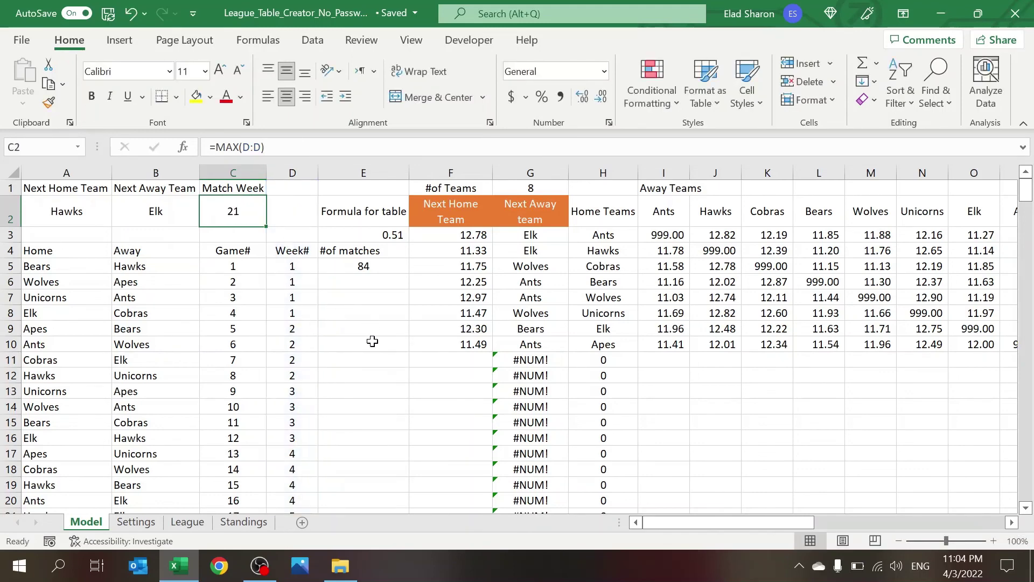
click(285, 266)
click(426, 141)
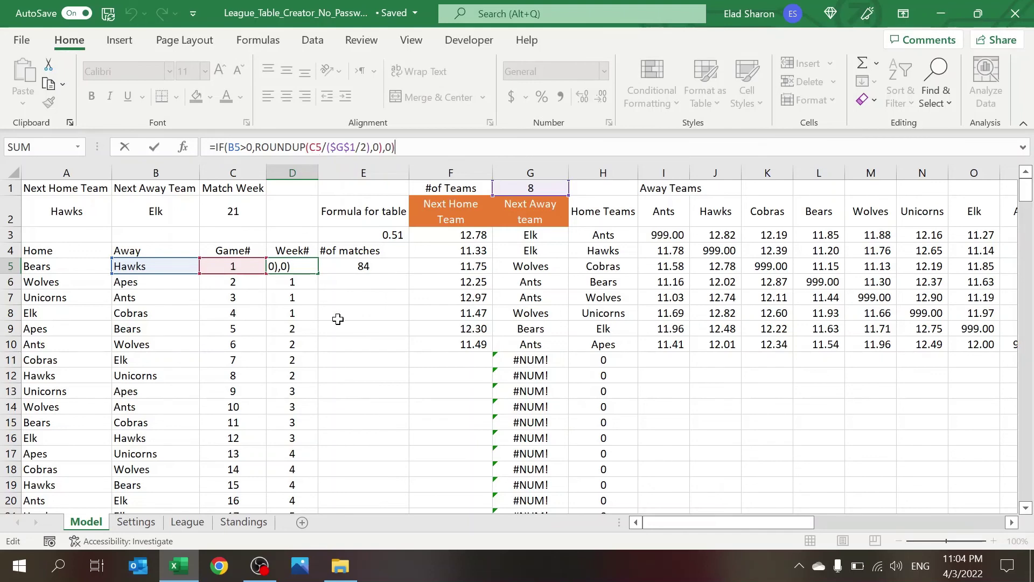
key(ctrl+Return)
click(529, 188)
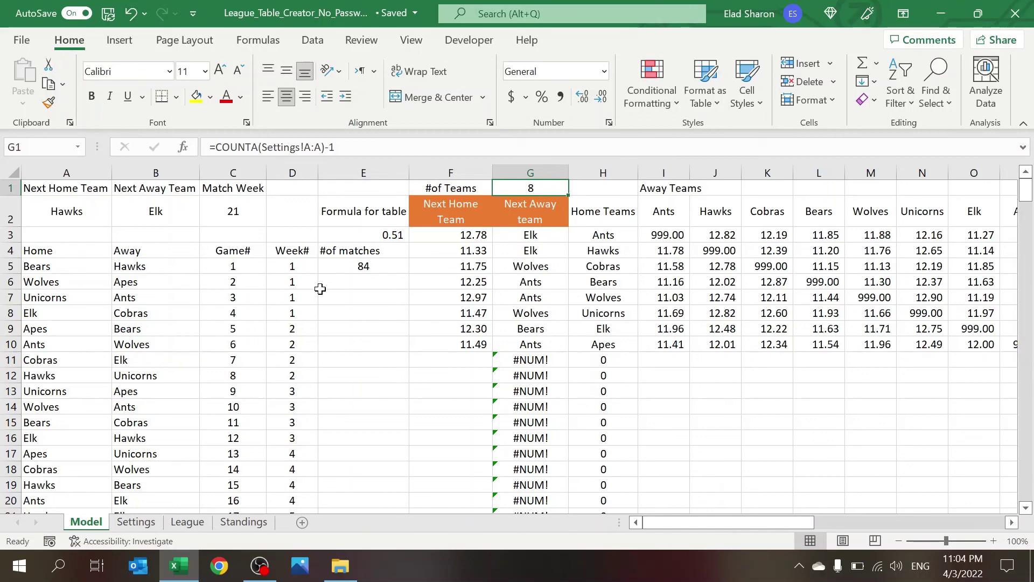
click(297, 263)
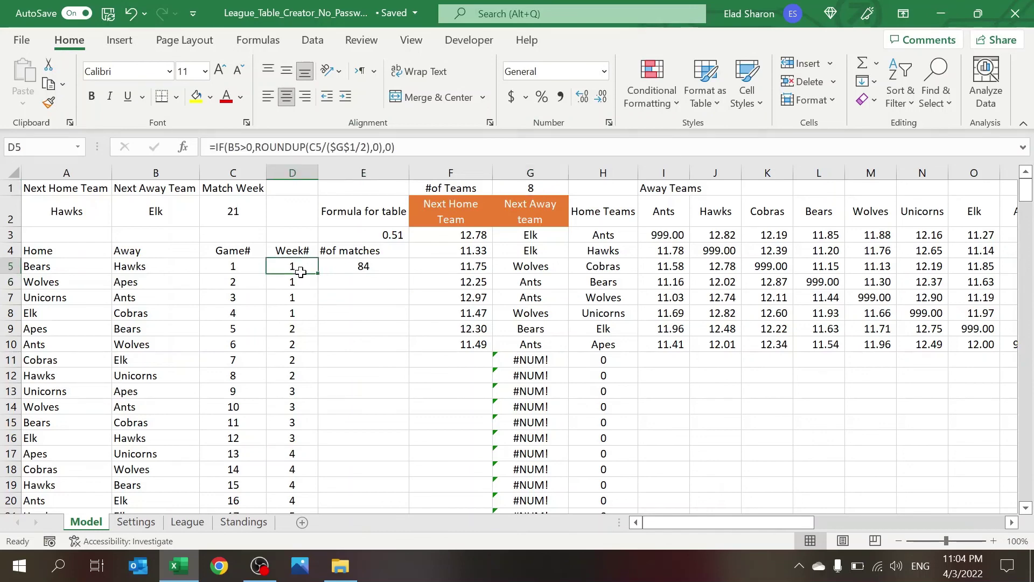
key(Down)
key(Down)
key(Down)
key(Down)
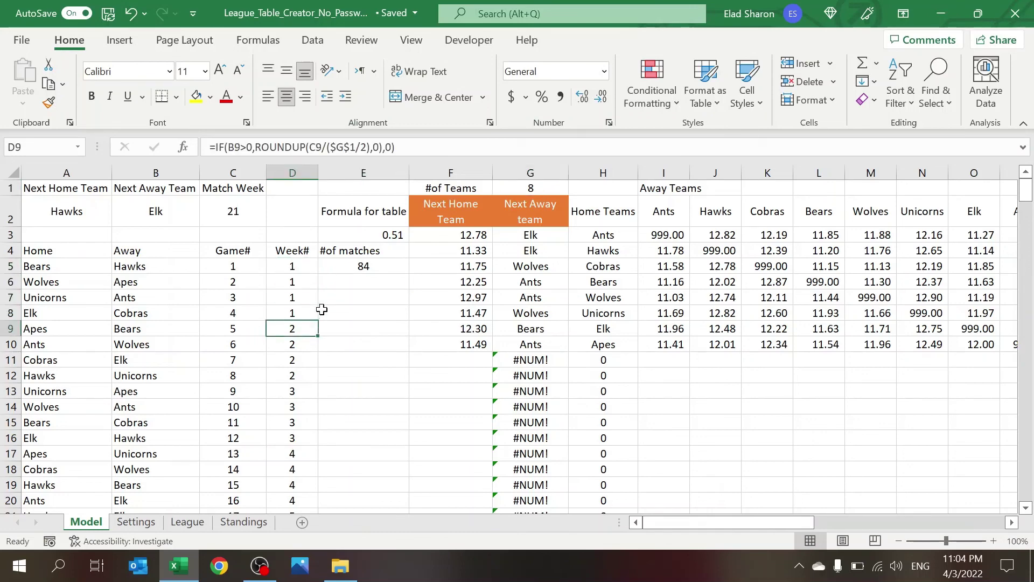
key(Up)
key(Left)
key(Down)
key(Right)
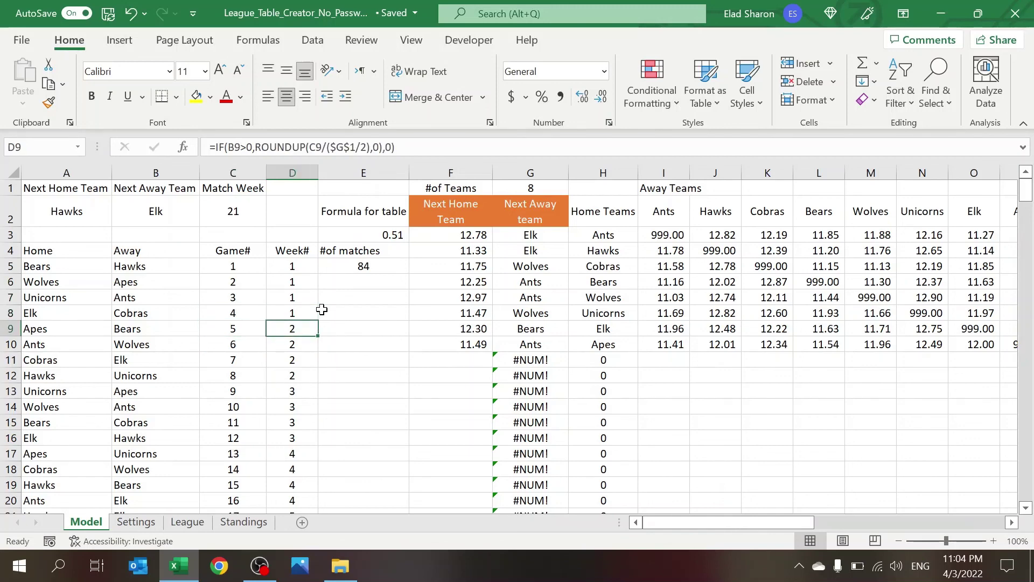